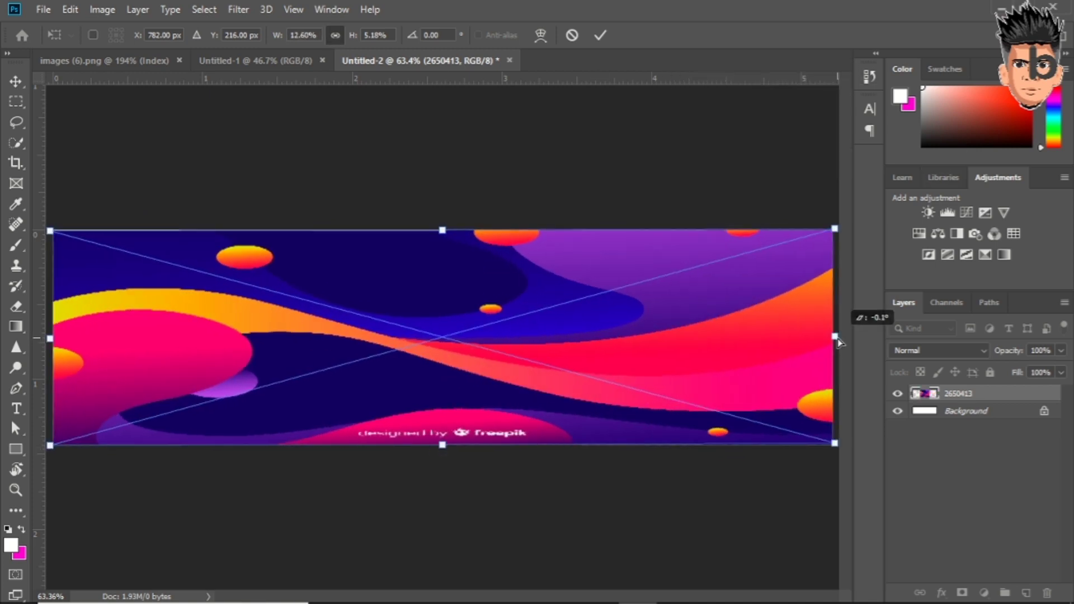
# Step: Stretch the 2650413 wave image to fill the whole banner canvas
pyautogui.moveTo(442, 230); pyautogui.dragTo(445, 224)
pyautogui.press('Return')
# Step: Add an empty layer, move the wave image beneath it, and fill the border ring with black
pyautogui.keyDown('ctrl'); pyautogui.click(1027, 592); pyautogui.keyUp('ctrl')
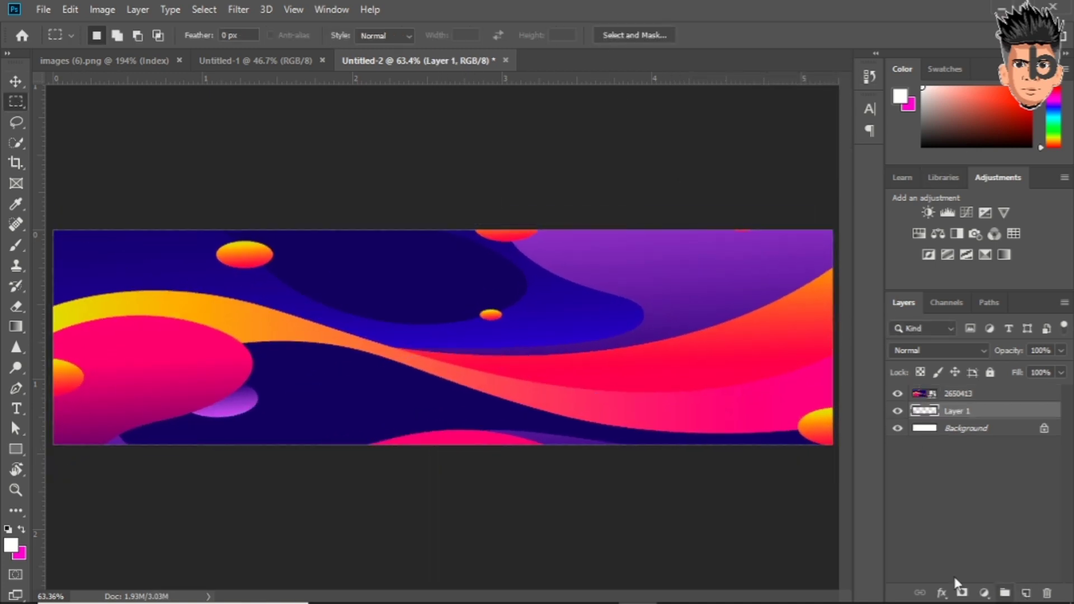
pyautogui.click(927, 434)
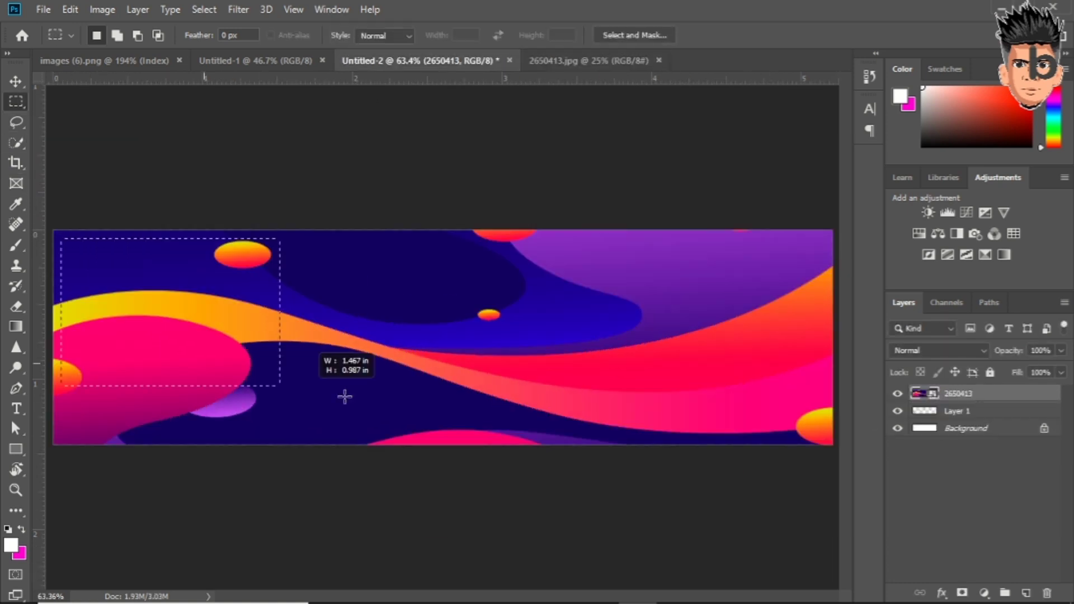
pyautogui.press('e')
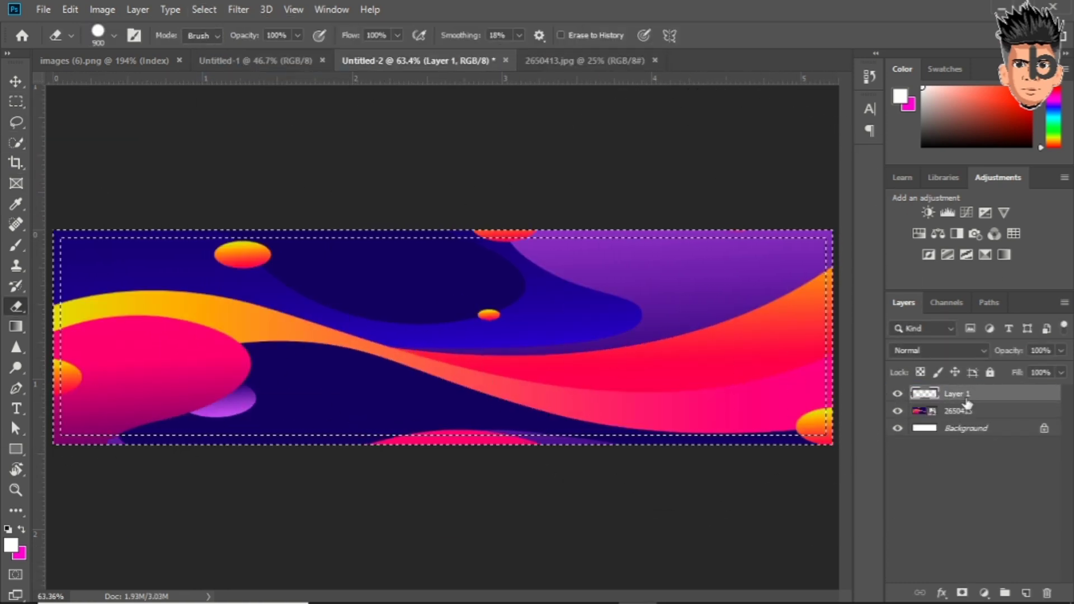
pyautogui.hotkey('ctrl', '[')
pyautogui.click(924, 147)
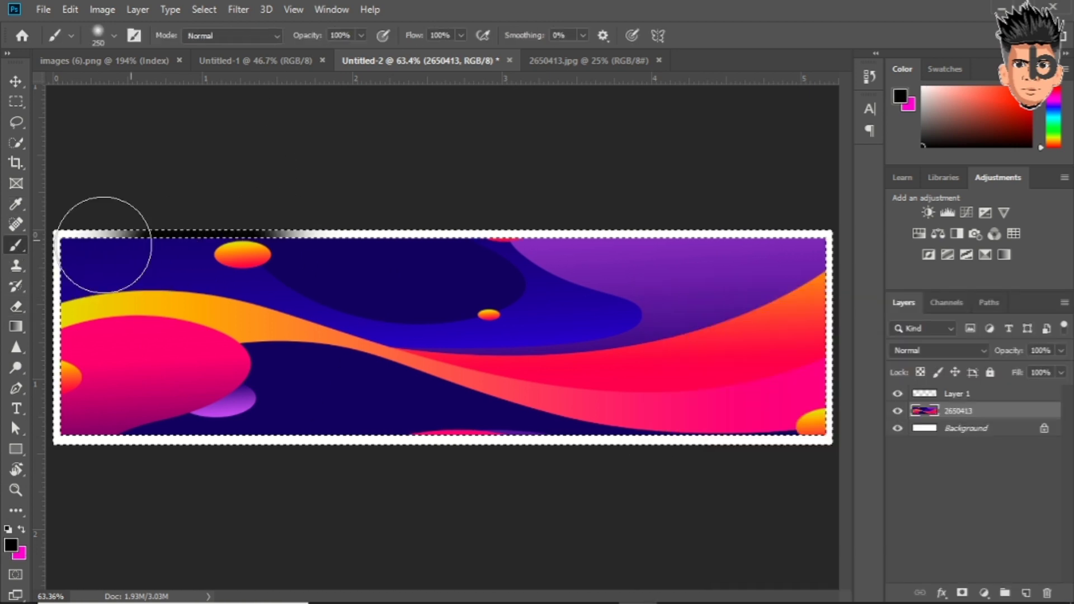
pyautogui.hotkey('alt', 'BackSpace')
pyautogui.hotkey('ctrl', 'd')
# Step: Switch to oval selections and drag a selection at the banner's upper left
pyautogui.press('w')
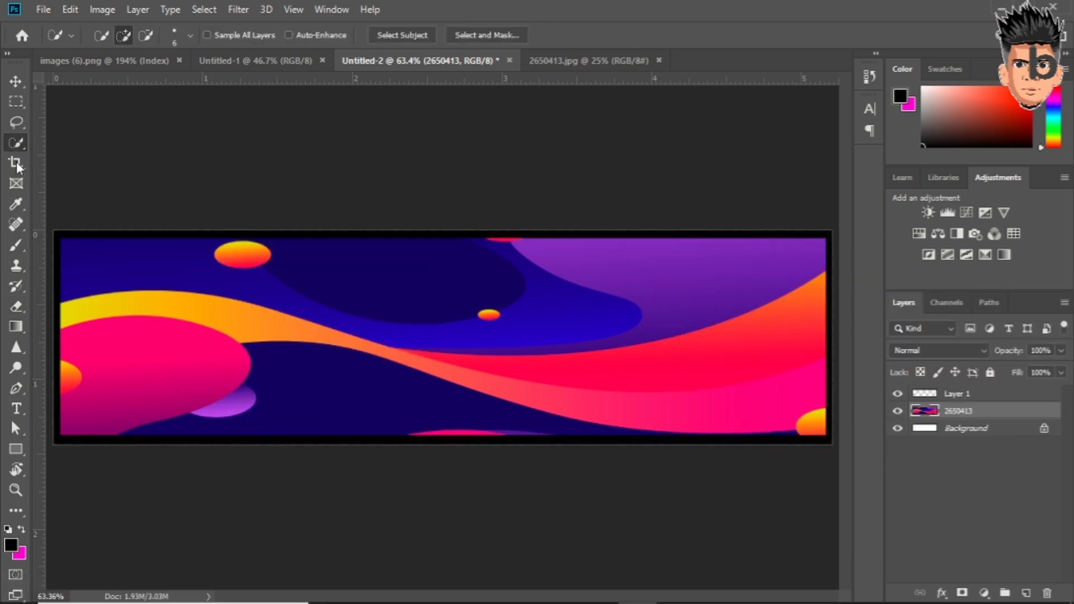
pyautogui.click(16, 101)
pyautogui.click(79, 119)
pyautogui.moveTo(135, 238); pyautogui.dragTo(247, 409)
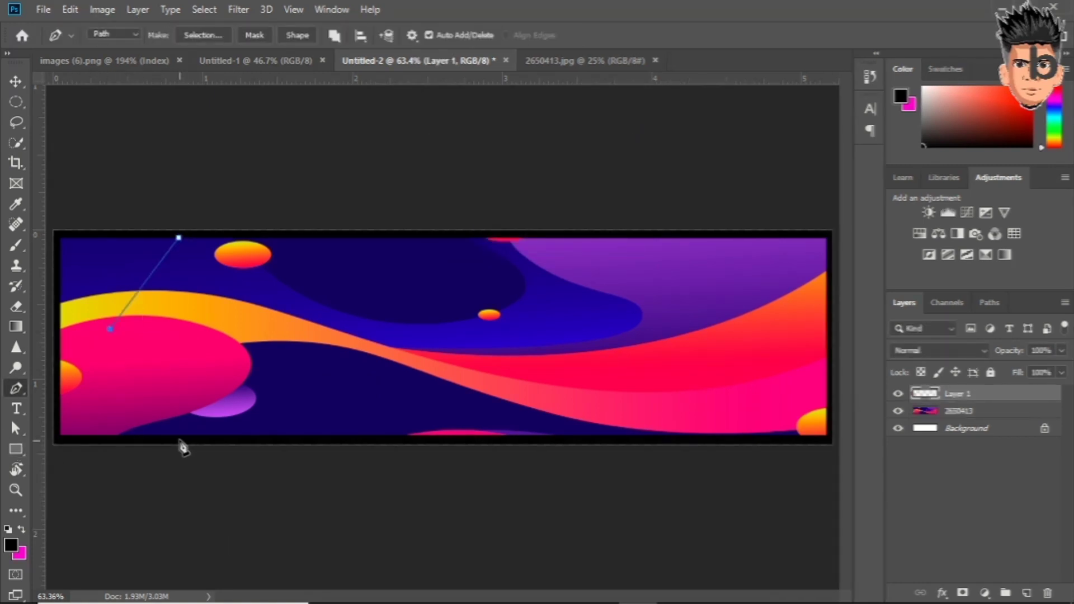
# Step: Add a vertical guide at 2.333 in plus horizontal guides near the top and middle
pyautogui.click(266, 9)
pyautogui.moveTo(38, 310); pyautogui.dragTo(402, 310)
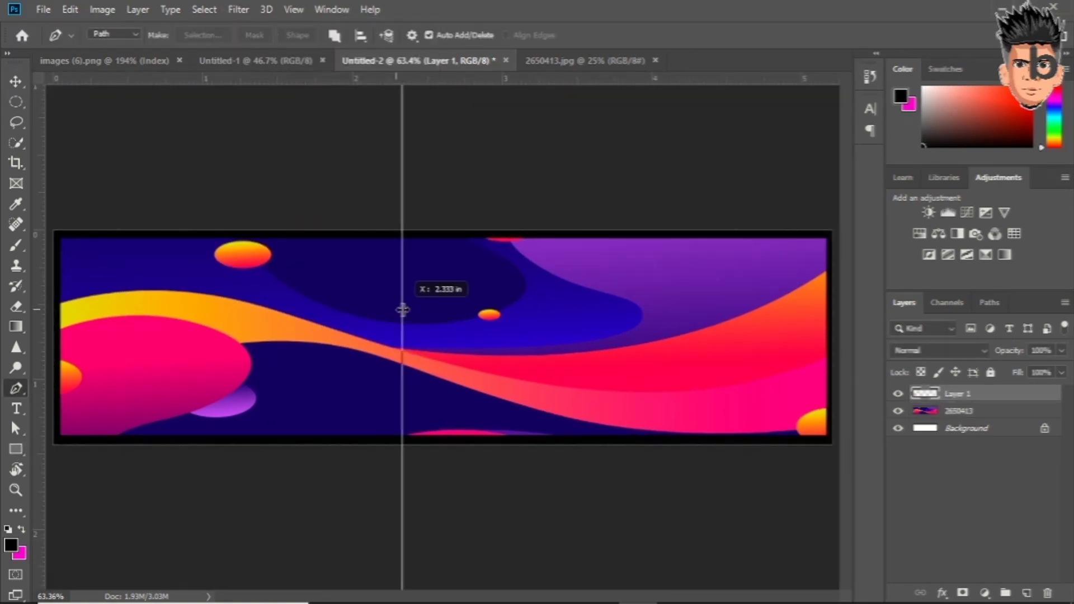
pyautogui.moveTo(493, 289); pyautogui.dragTo(492, 337)
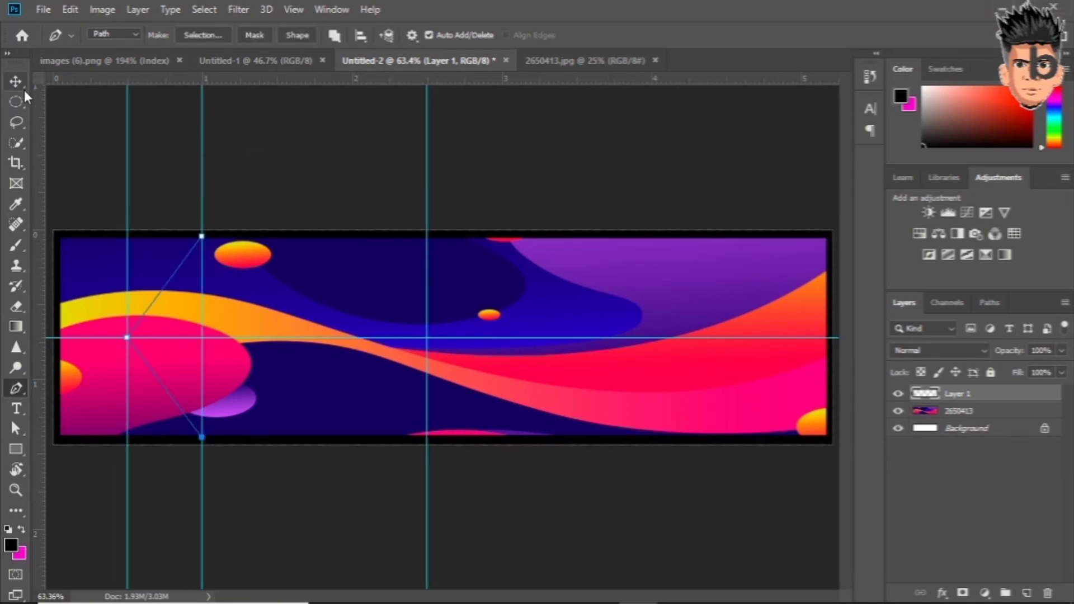
pyautogui.moveTo(252, 239); pyautogui.dragTo(250, 249)
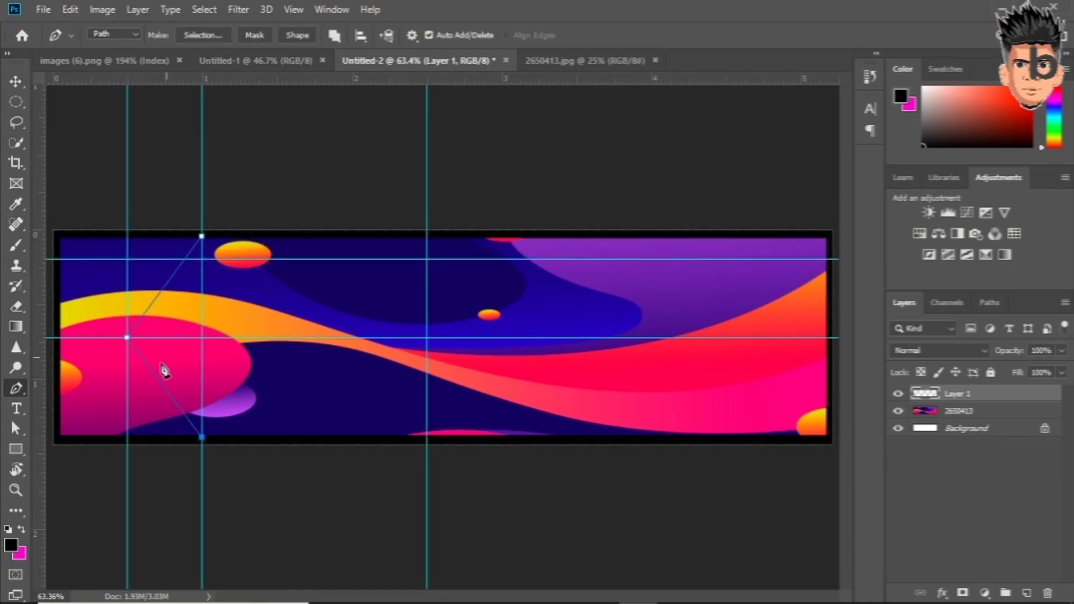
pyautogui.scroll(-1, 804, 347)
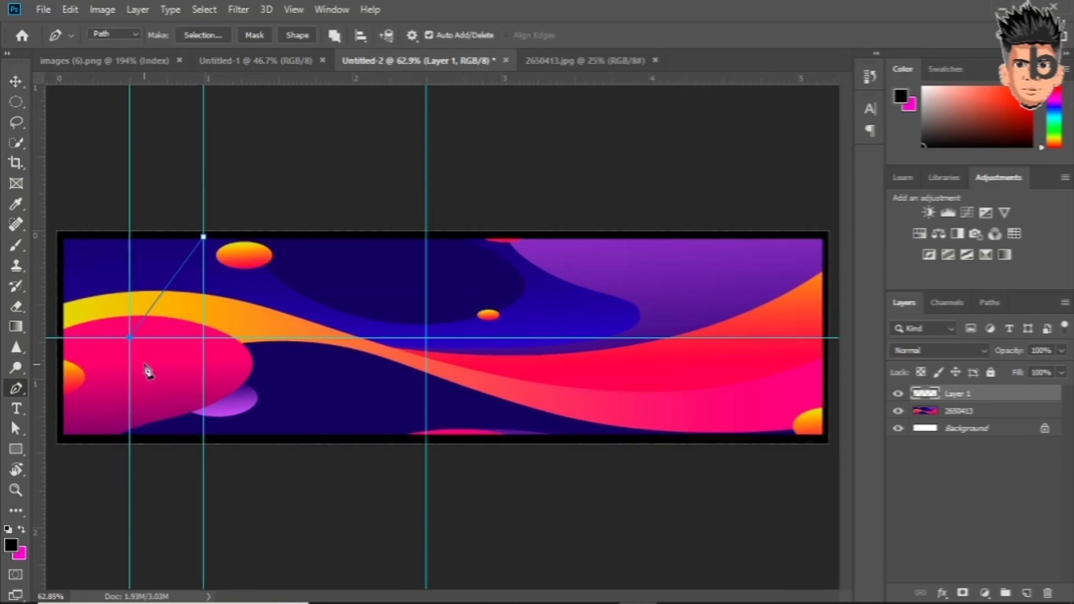
pyautogui.moveTo(183, 97); pyautogui.dragTo(180, 325)
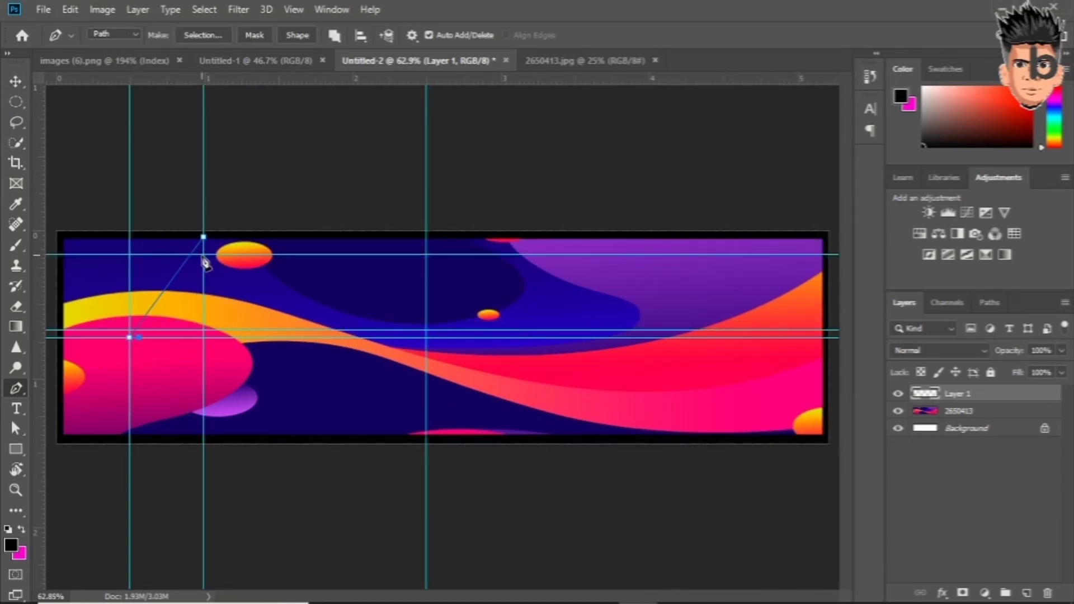
# Step: Fill the drawn diagonal path with blue and duplicate the line onto a new layer
pyautogui.rightClick(185, 287)
pyautogui.click(212, 358)
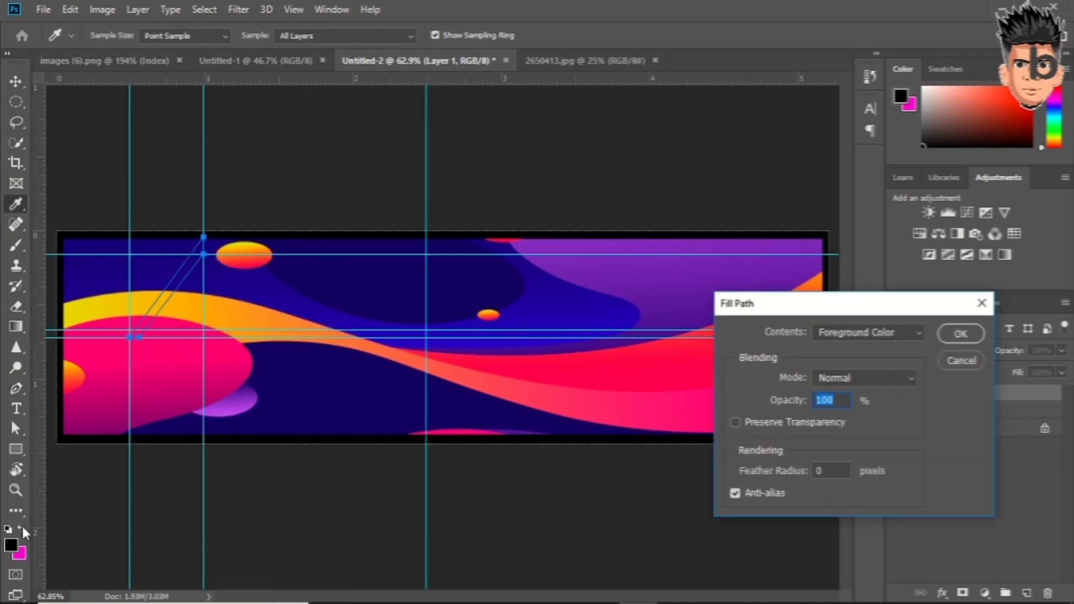
pyautogui.click(960, 360)
pyautogui.click(1051, 116)
pyautogui.hotkey('ctrl', 'j')
pyautogui.hotkey('ctrl', 't')
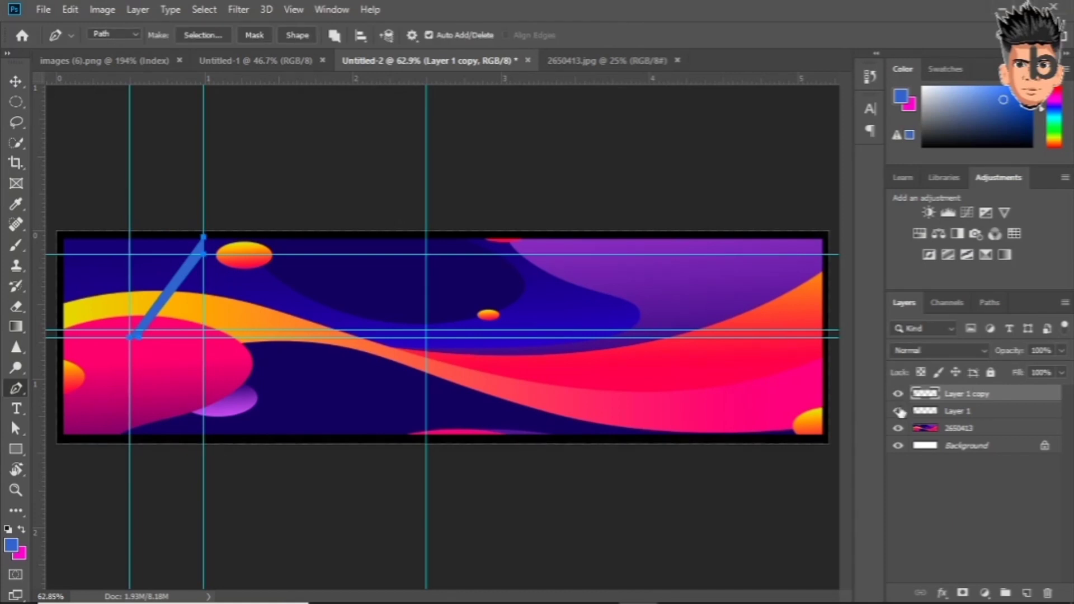
# Step: Move the copied line to the middle guide and flip it vertically to form a left chevron
pyautogui.moveTo(167, 286); pyautogui.dragTo(168, 386)
pyautogui.rightClick(173, 376)
pyautogui.click(207, 583)
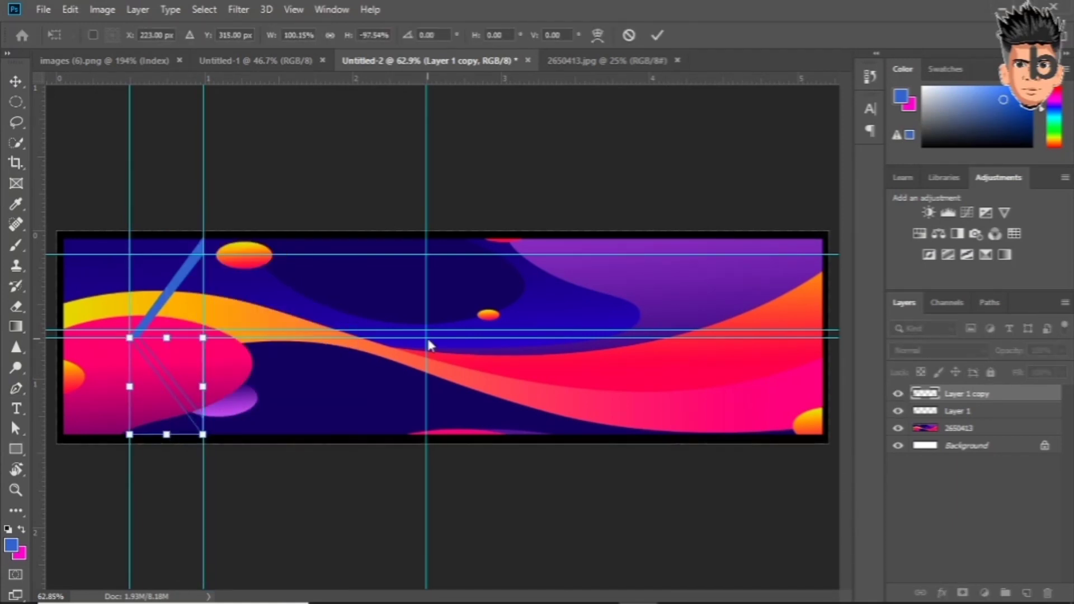
pyautogui.press('Return')
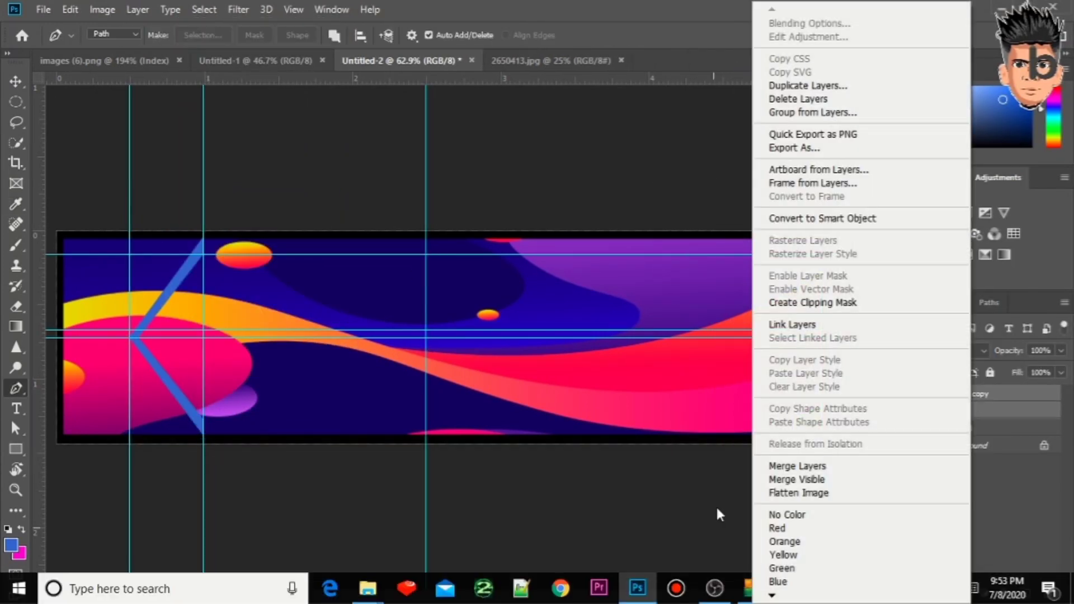
# Step: Duplicate the chevron, move it across the banner, and mirror it into a right-pointing chevron
pyautogui.hotkey('ctrl', 'y')
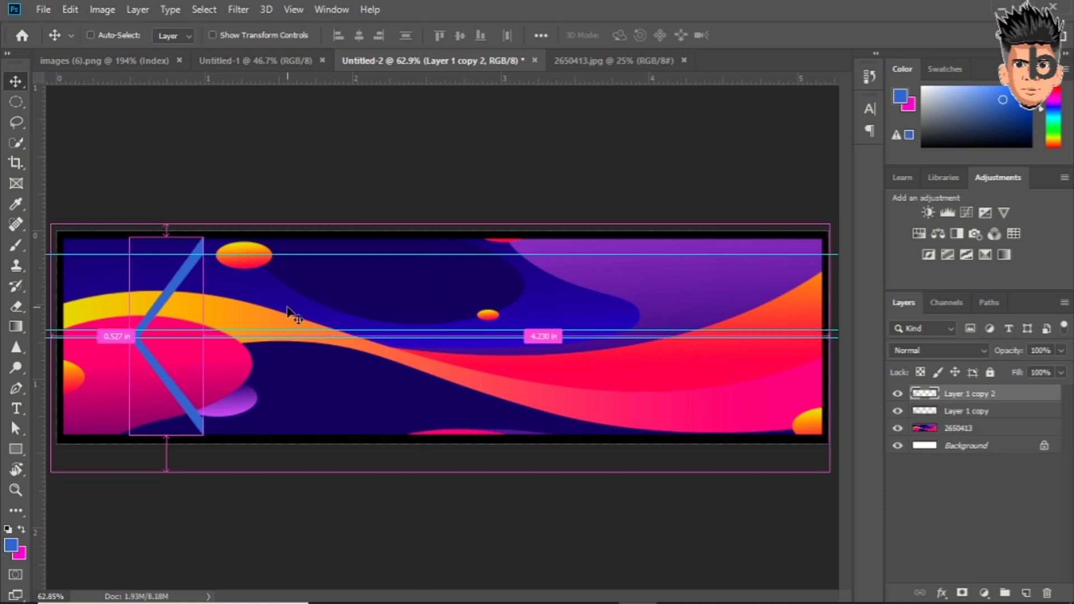
pyautogui.moveTo(287, 312)
pyautogui.mouseDown()
pyautogui.moveTo(231, 329)
pyautogui.moveTo(691, 350)
pyautogui.mouseUp()
pyautogui.hotkey('ctrl', 't')
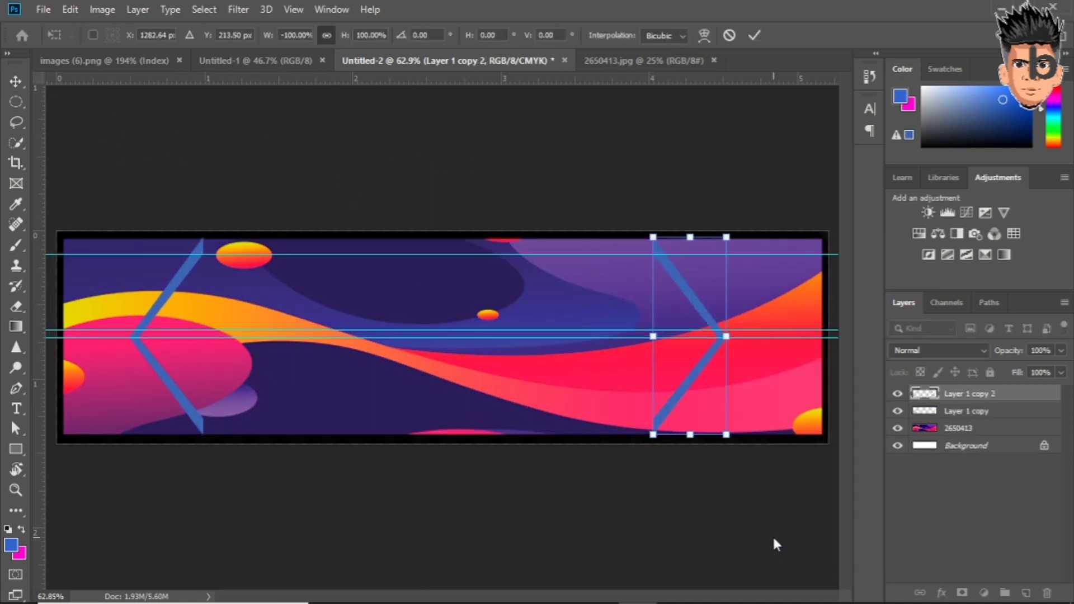
pyautogui.press('Return')
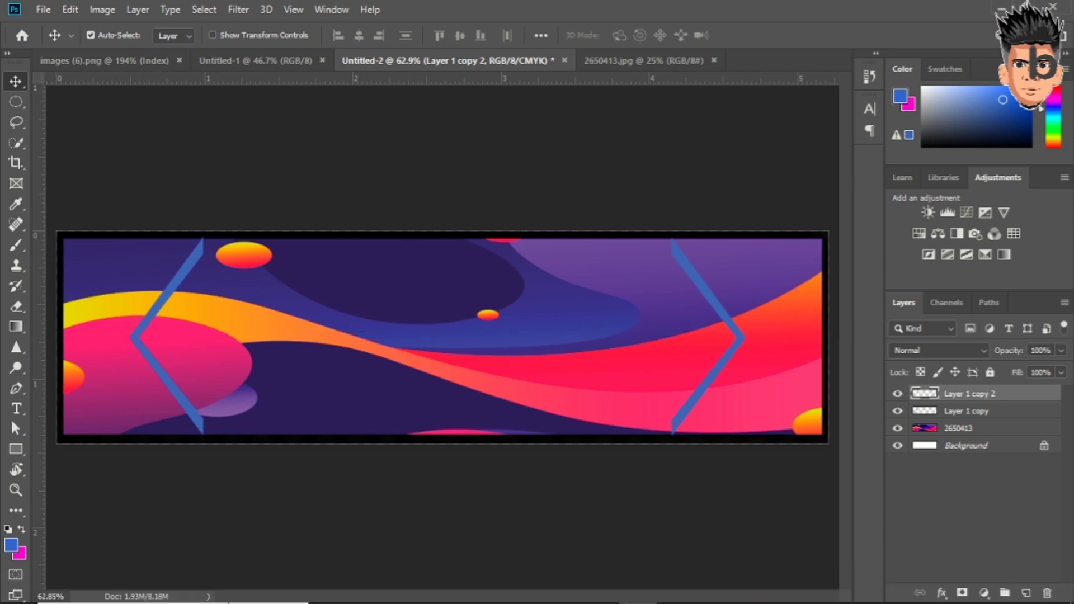
# Step: Type 'bhoom bola' across the banner centre in Berlin Sans FB Demi at 36 pt
pyautogui.press('t')
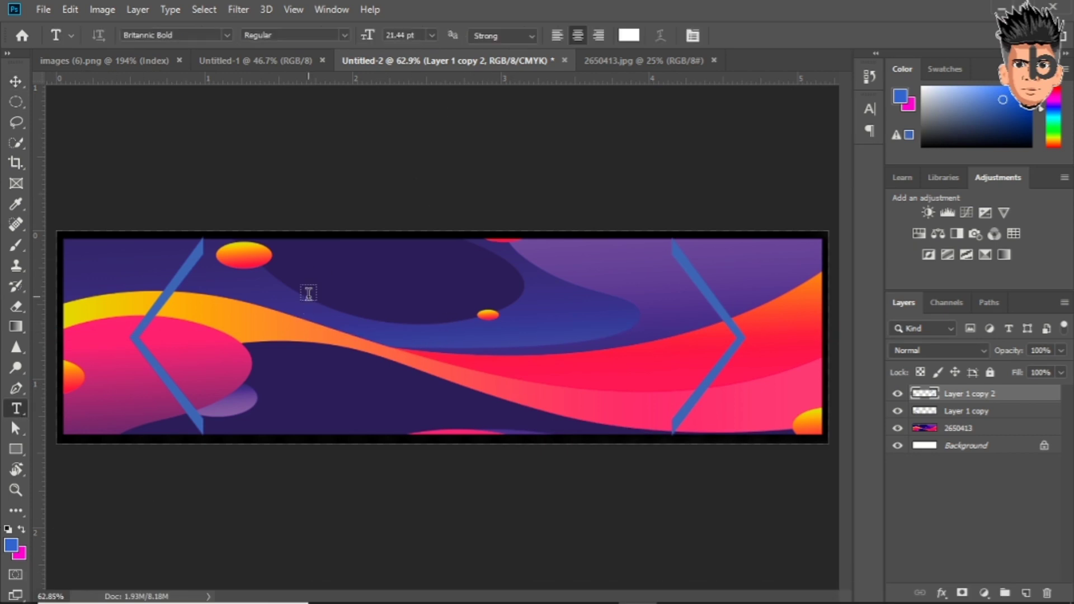
pyautogui.moveTo(260, 280); pyautogui.dragTo(642, 347)
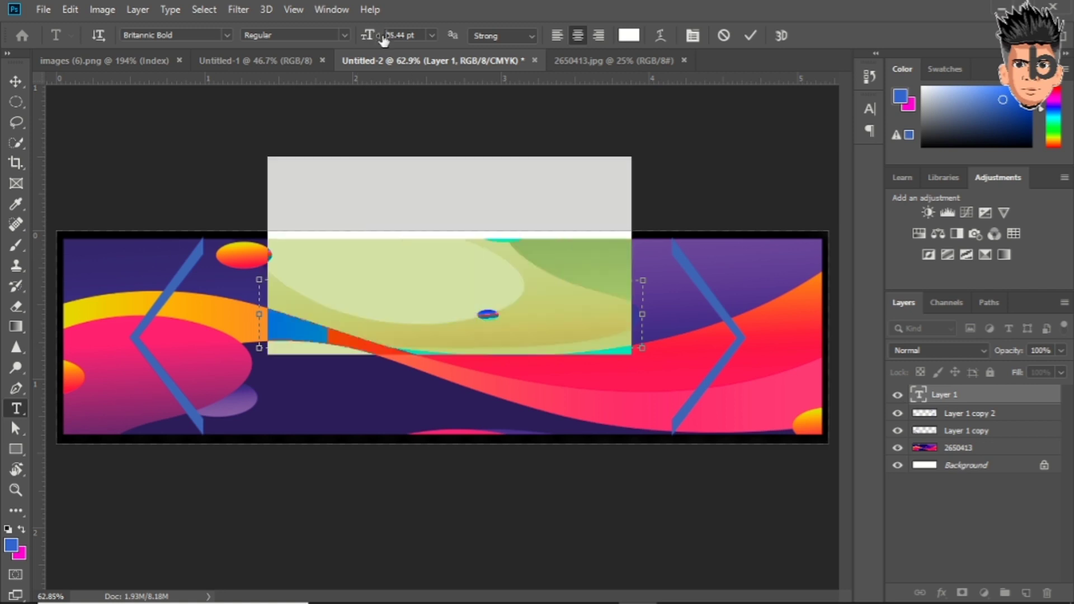
pyautogui.write('bhoom ')
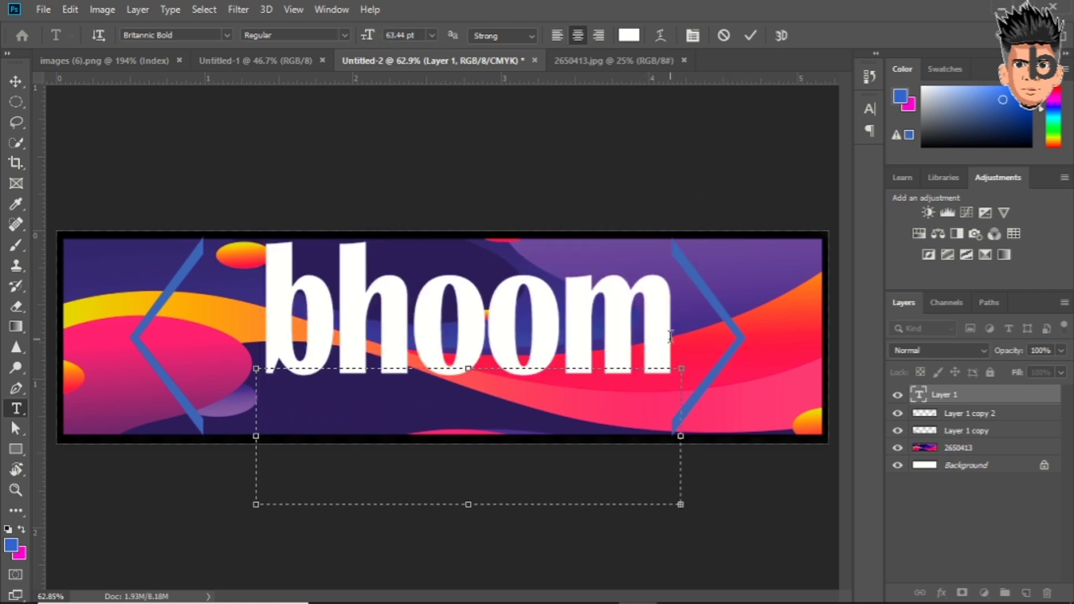
pyautogui.write('bola')
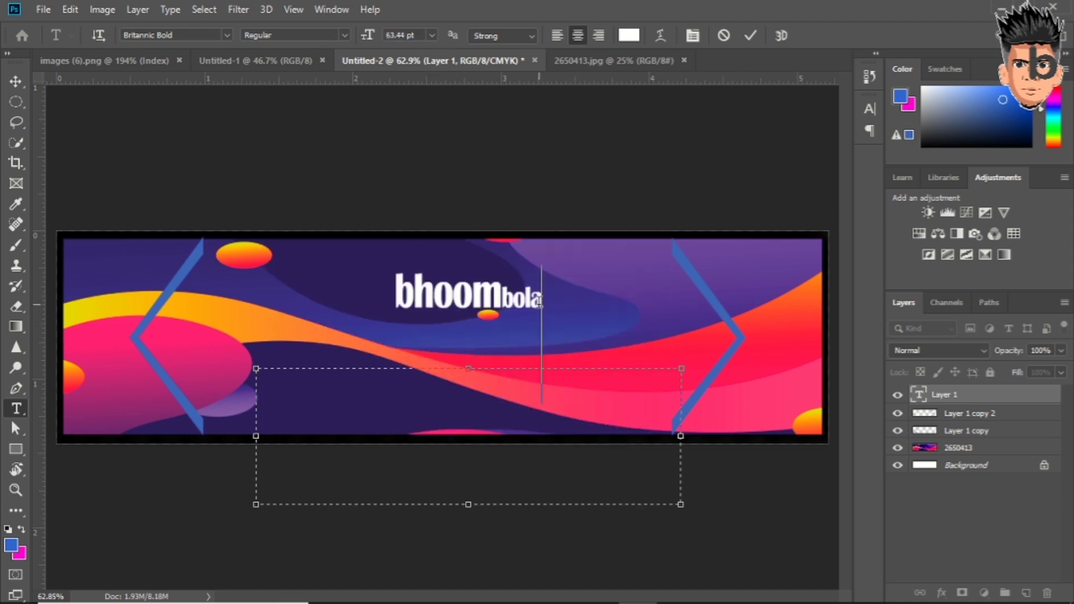
pyautogui.hotkey('ctrl', 'a')
pyautogui.click(432, 35)
pyautogui.click(414, 167)
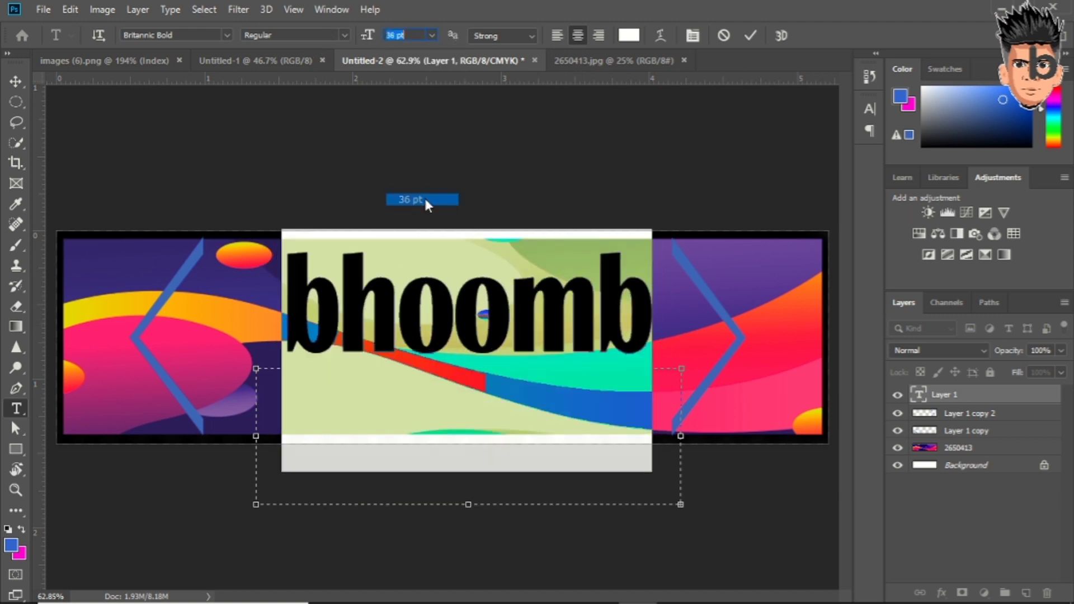
pyautogui.click(227, 35)
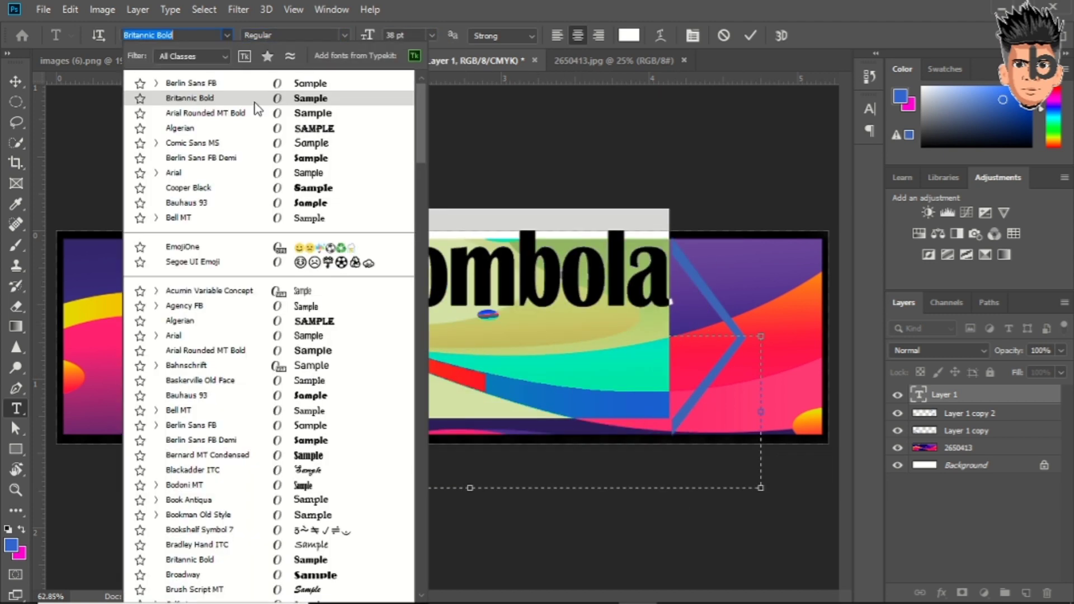
pyautogui.click(201, 441)
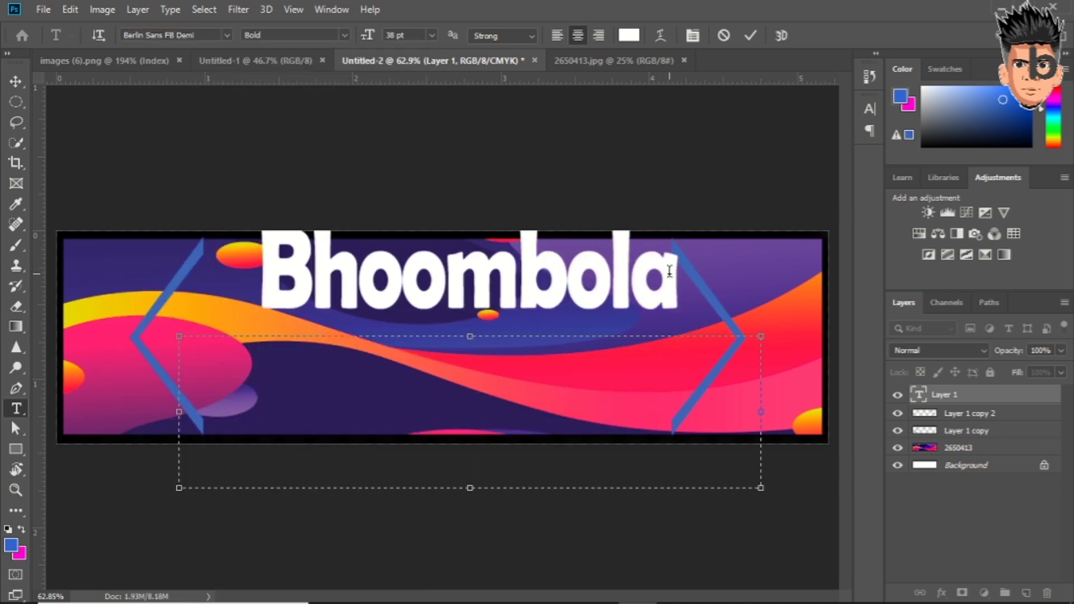
pyautogui.click(432, 35)
pyautogui.click(415, 176)
# Step: Enlarge the title and shift it left to centre it between the chevrons
pyautogui.hotkey('ctrl', 't')
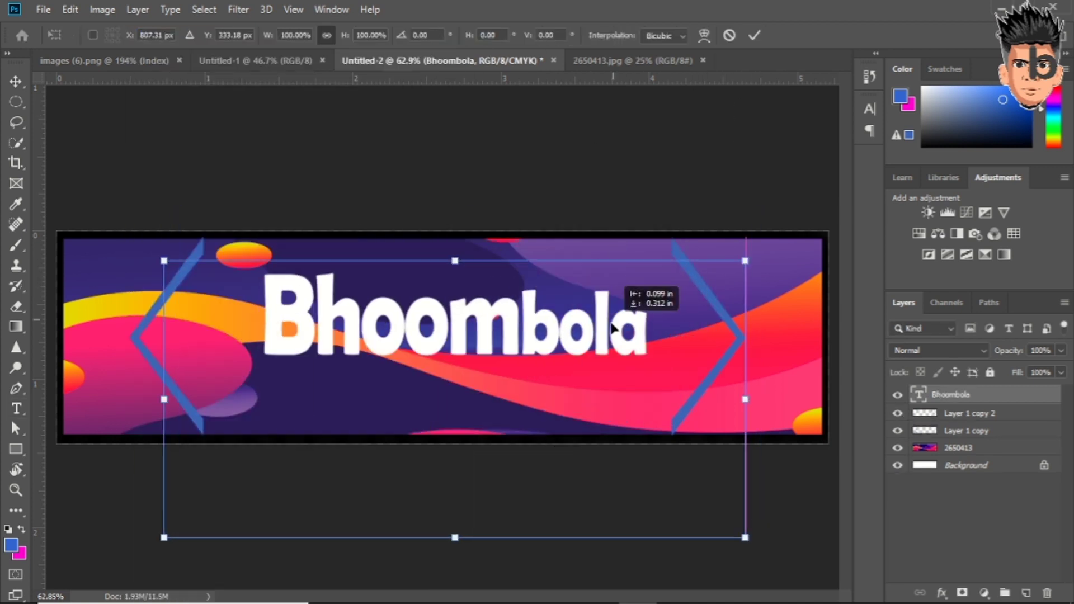
pyautogui.moveTo(746, 259); pyautogui.dragTo(769, 251)
pyautogui.moveTo(205, 513); pyautogui.dragTo(538, 313)
pyautogui.press('Return')
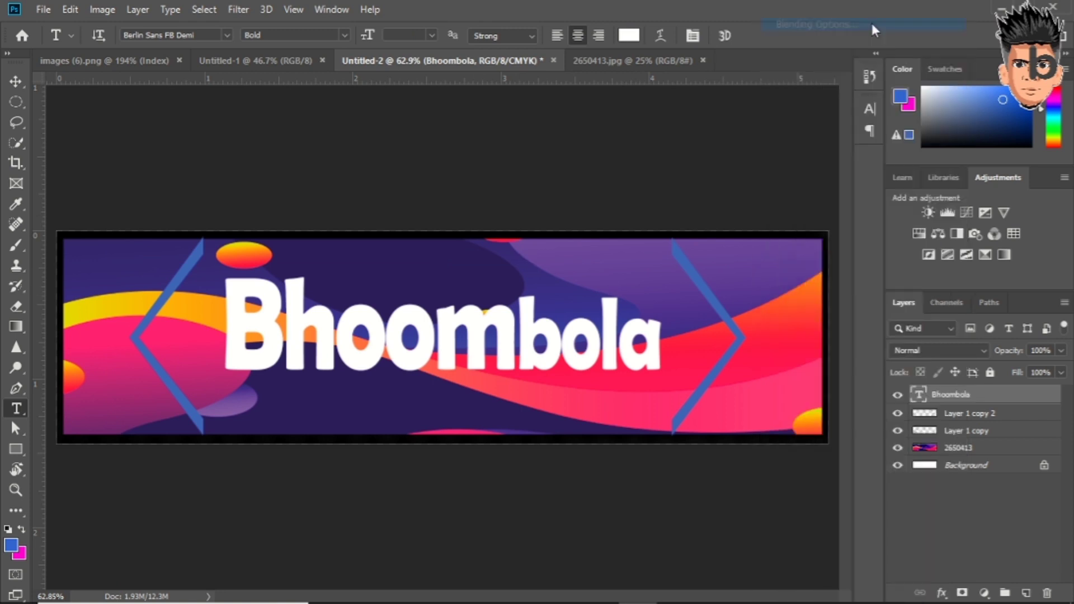
# Step: Give the Bhoombola title a soft drop shadow and confirm the blue-to-red gradient
pyautogui.moveTo(817, 217); pyautogui.dragTo(877, 227)
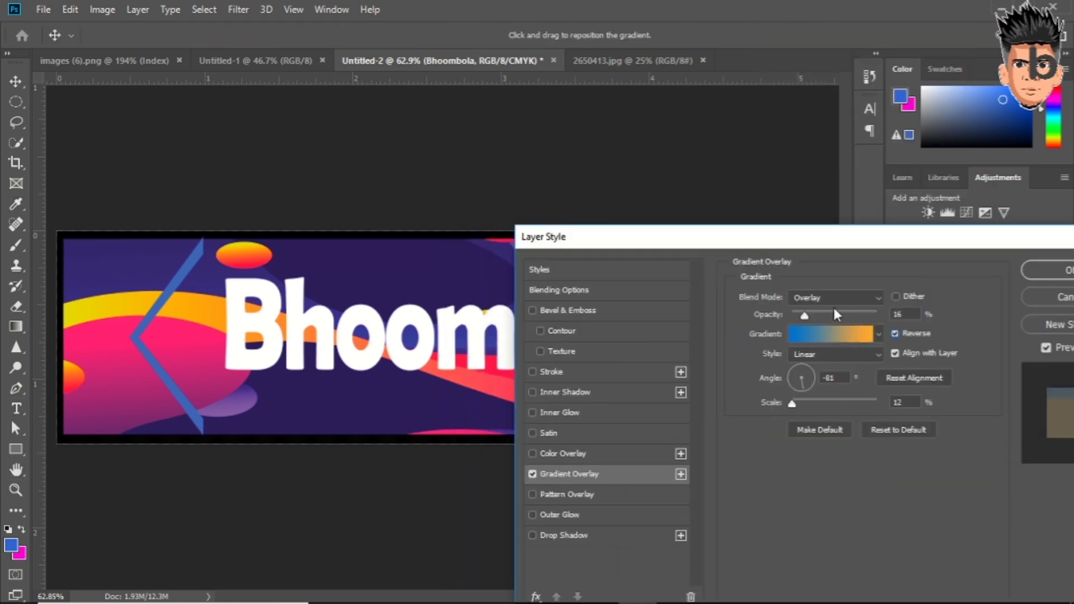
pyautogui.click(564, 536)
pyautogui.moveTo(727, 242); pyautogui.dragTo(765, 383)
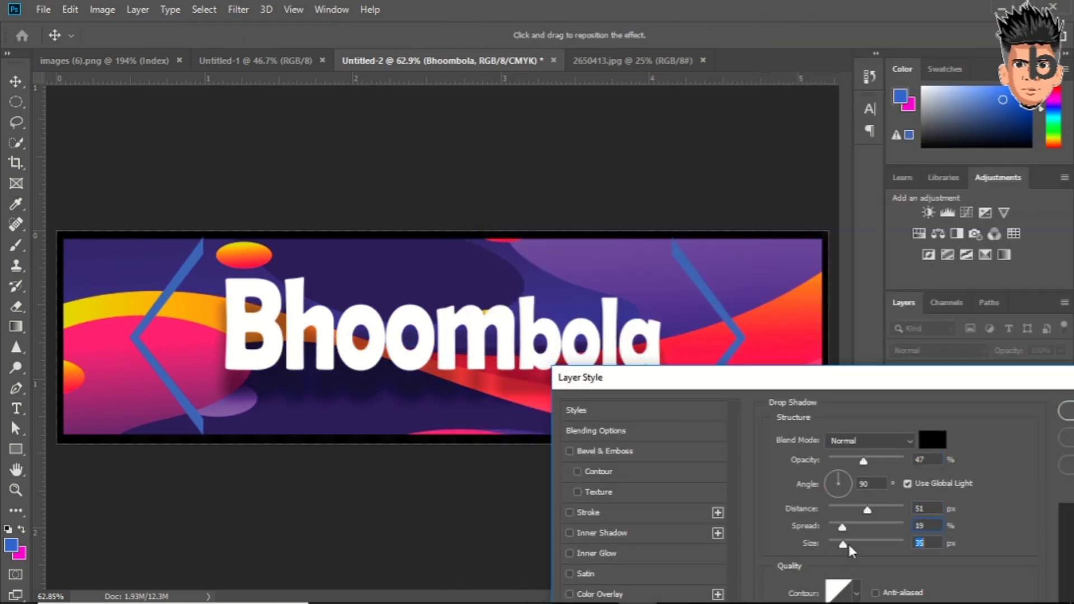
pyautogui.press('Return')
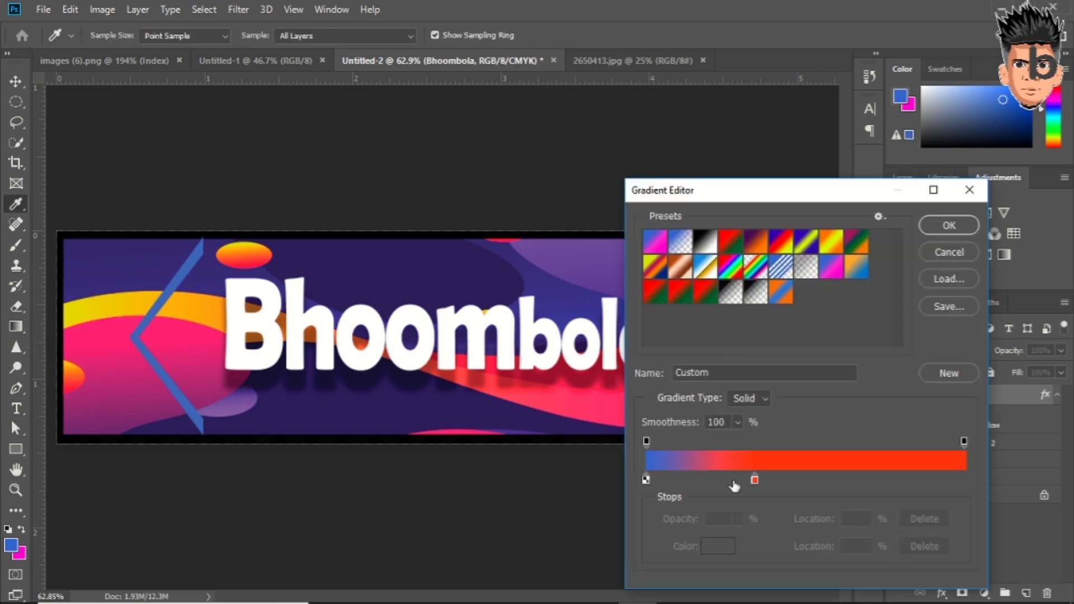
pyautogui.click(953, 230)
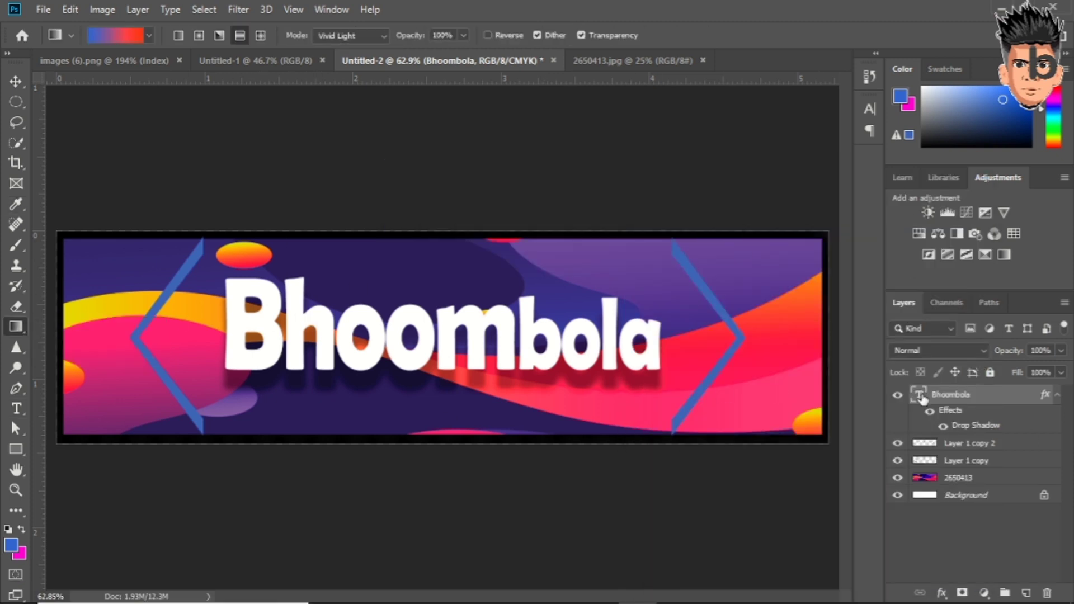
# Step: Position and size the placed cartoon face over the 'm' of Bhoombola
pyautogui.moveTo(396, 365); pyautogui.dragTo(461, 366)
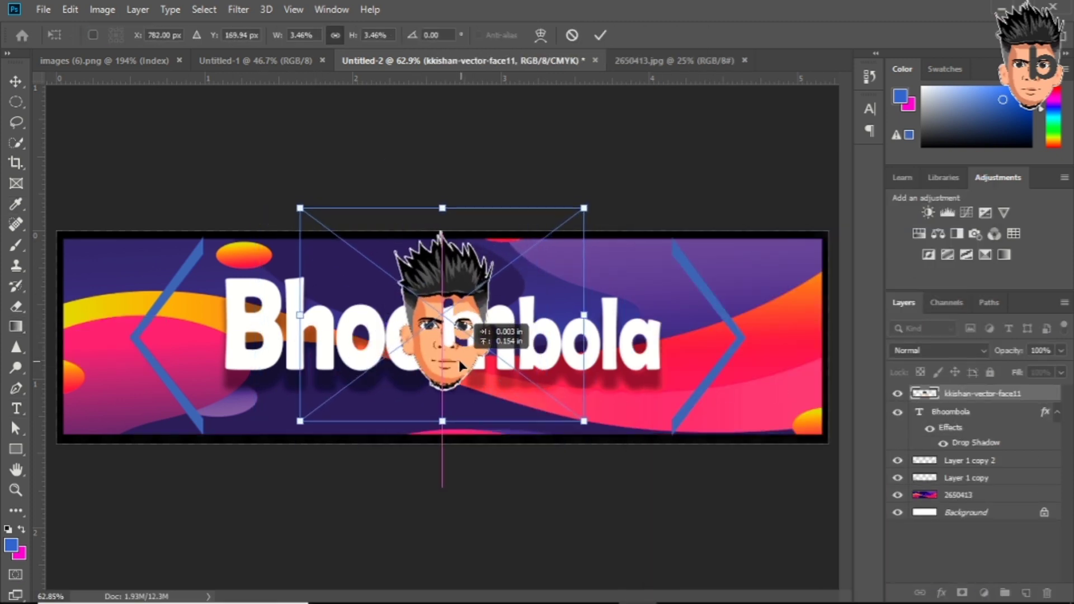
pyautogui.moveTo(584, 208); pyautogui.dragTo(609, 191)
pyautogui.moveTo(479, 412)
pyautogui.mouseDown()
pyautogui.moveTo(422, 381)
pyautogui.moveTo(505, 380)
pyautogui.mouseUp()
pyautogui.moveTo(355, 190); pyautogui.dragTo(416, 240)
pyautogui.moveTo(594, 419); pyautogui.dragTo(567, 403)
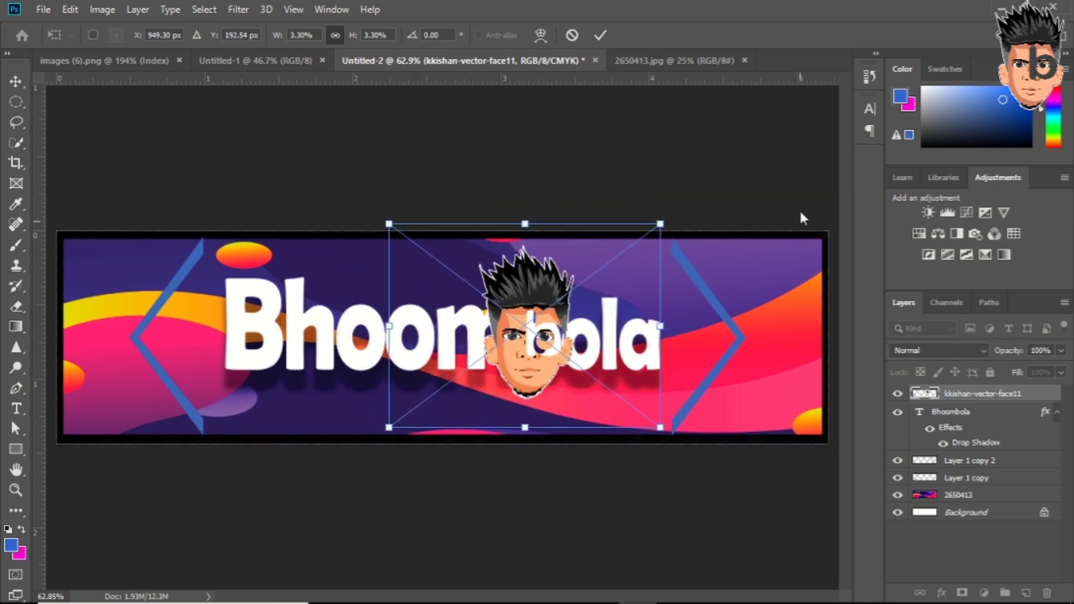
pyautogui.press('Return')
# Step: Blend the face layer with Multiply, enlarge it slightly, and scale down the Shutter logo at bottom-left
pyautogui.press('g')
pyautogui.click(951, 350)
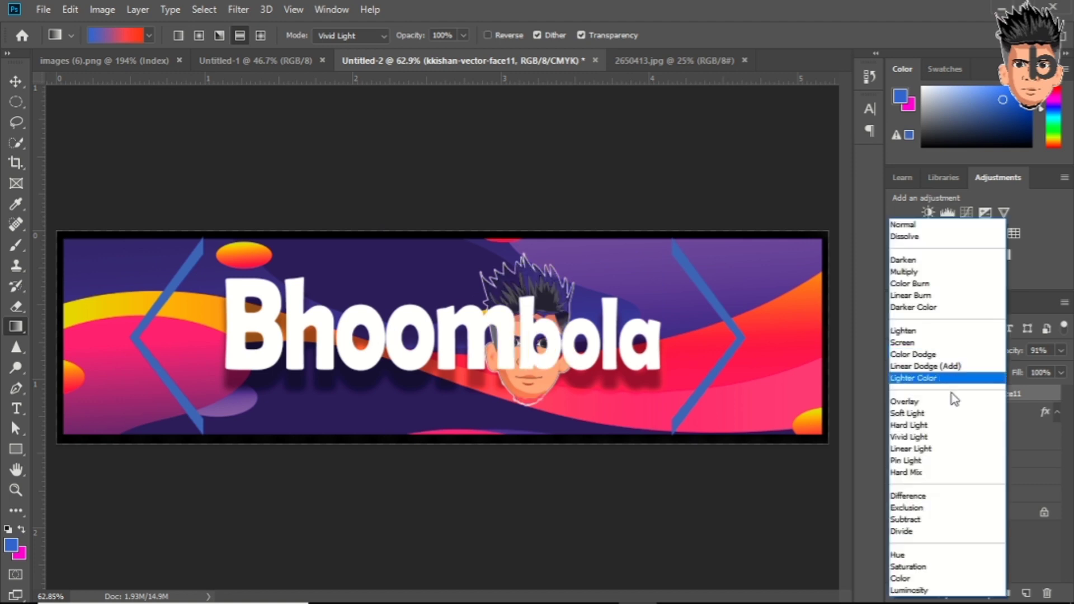
pyautogui.click(954, 273)
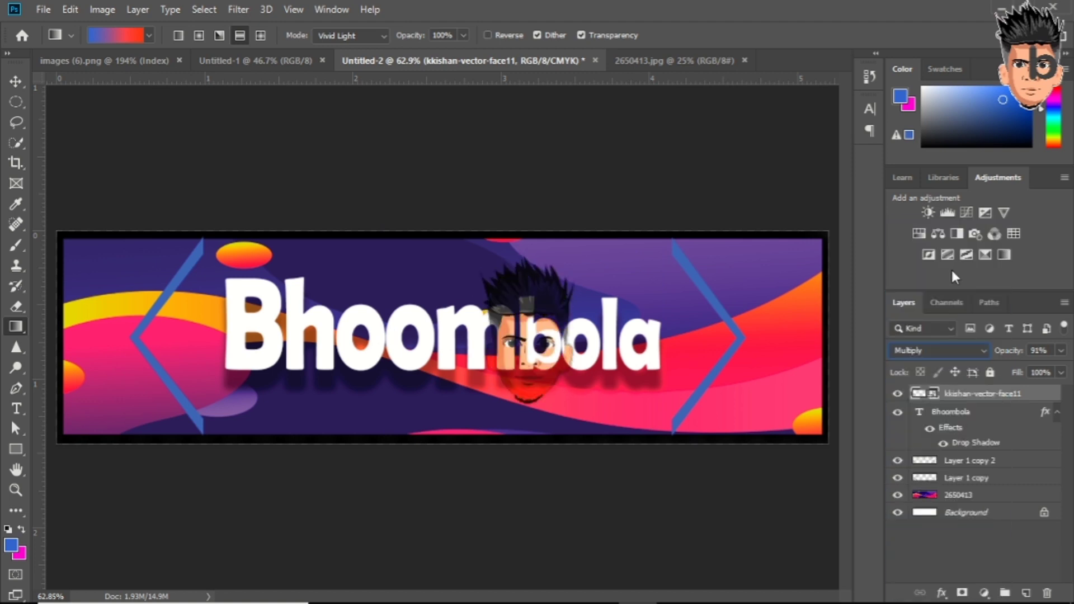
pyautogui.hotkey('ctrl', 't')
pyautogui.moveTo(702, 180)
pyautogui.mouseDown()
pyautogui.moveTo(673, 212)
pyautogui.moveTo(686, 200)
pyautogui.mouseUp()
pyautogui.press('Return')
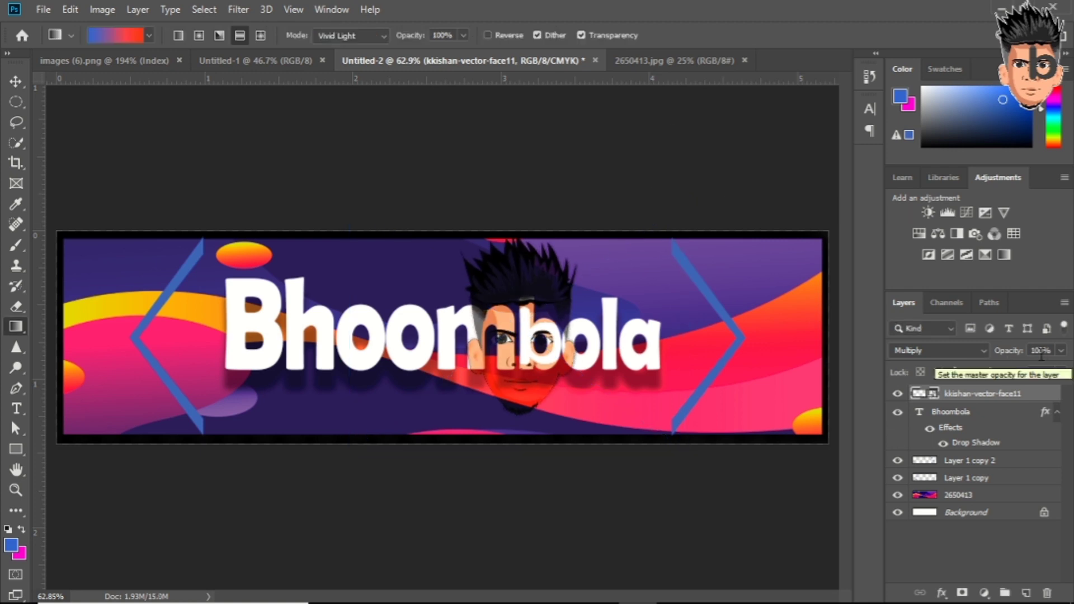
pyautogui.moveTo(230, 470); pyautogui.dragTo(149, 451)
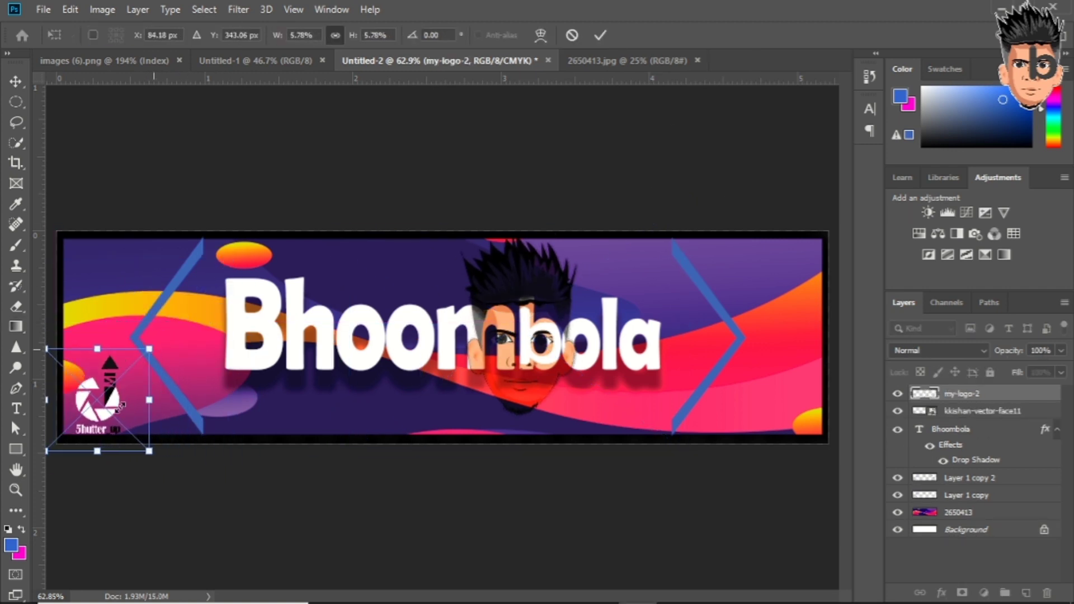
# Step: Move the logo beside the title and shift the chevrons to the banner's left and right edges
pyautogui.moveTo(120, 407); pyautogui.dragTo(204, 346)
pyautogui.press('Return')
pyautogui.keyDown('ctrl'); pyautogui.click(163, 273); pyautogui.keyUp('ctrl')
pyautogui.hotkey('ctrl', 't')
pyautogui.moveTo(163, 273); pyautogui.dragTo(106, 347)
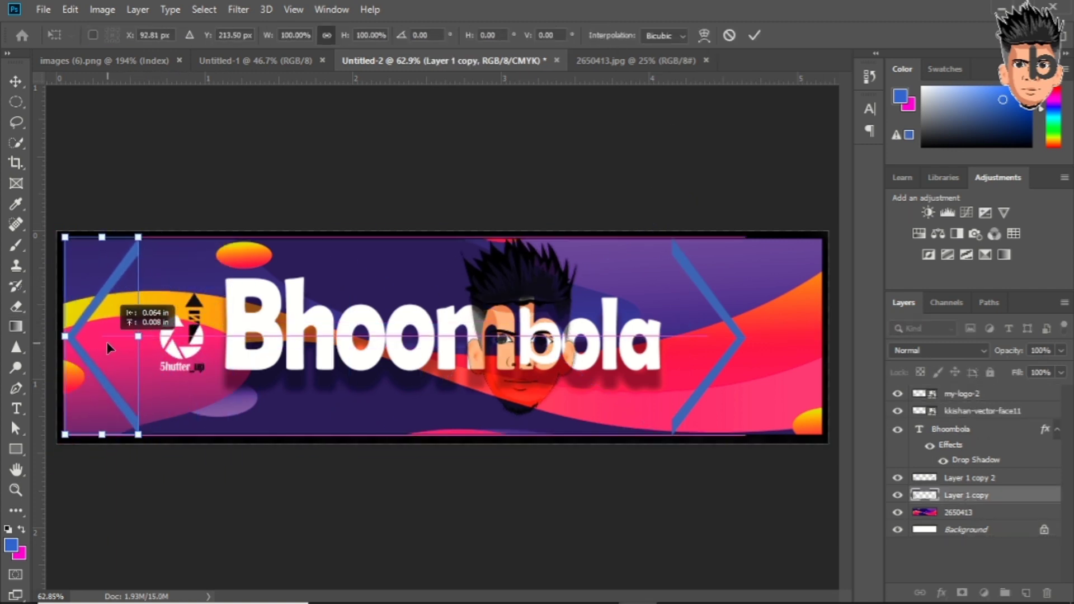
pyautogui.press('Return')
pyautogui.keyDown('ctrl'); pyautogui.click(727, 358); pyautogui.keyUp('ctrl')
pyautogui.hotkey('ctrl', 't')
pyautogui.moveTo(727, 358); pyautogui.dragTo(801, 359)
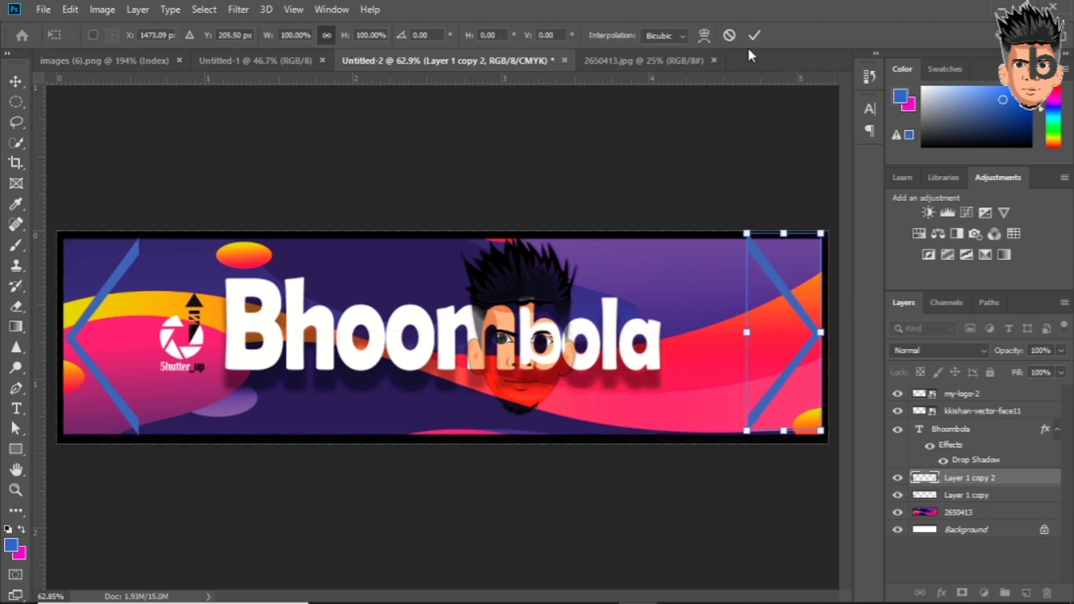
pyautogui.press('Return')
# Step: Set the Shutter logo layer to Overlay and move a duplicate up near the B
pyautogui.keyDown('ctrl'); pyautogui.click(175, 378); pyautogui.keyUp('ctrl')
pyautogui.hotkey('ctrl', 't')
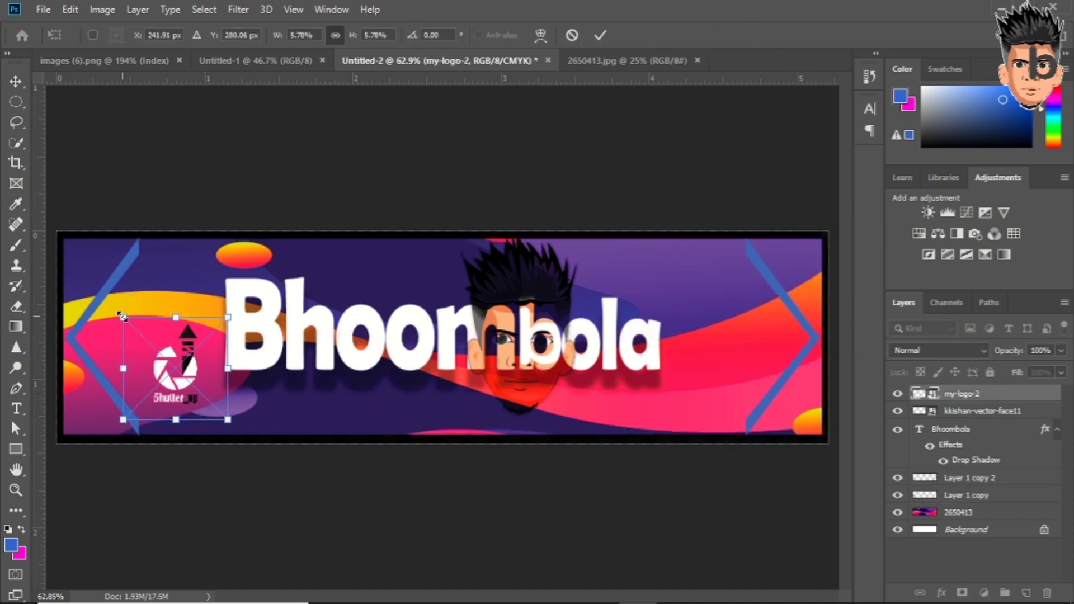
pyautogui.press('Return')
pyautogui.click(937, 350)
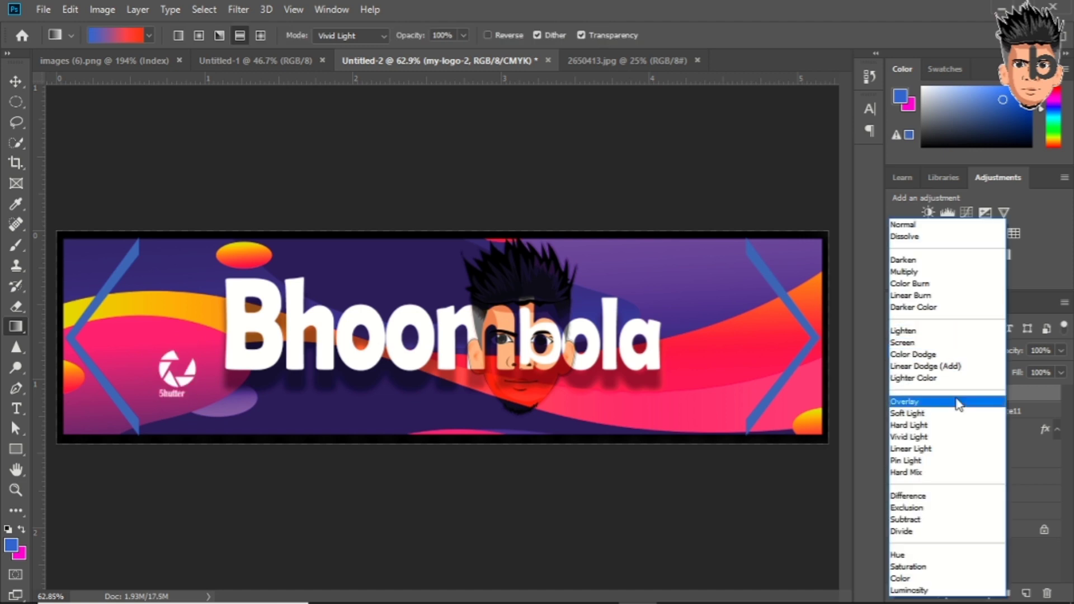
pyautogui.click(934, 402)
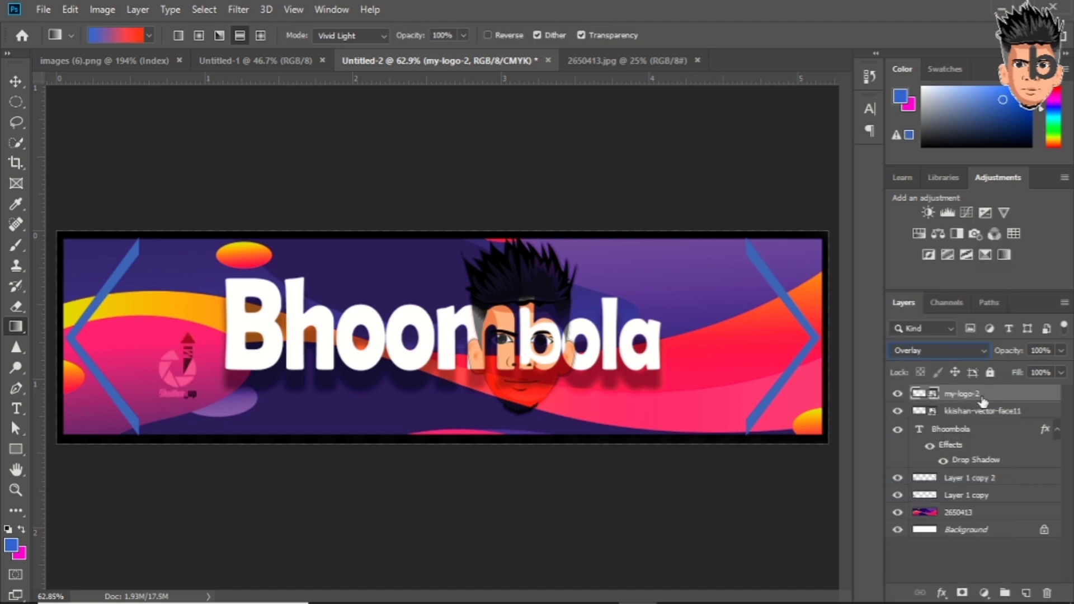
pyautogui.hotkey('ctrl', 'j')
pyautogui.rightClick(1002, 394)
pyautogui.click(867, 67)
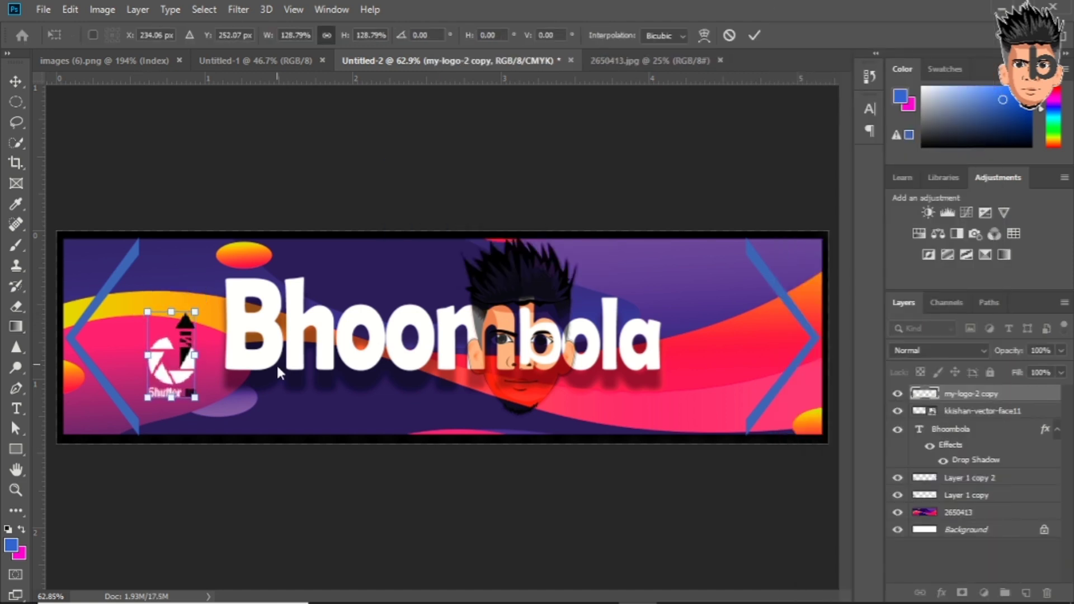
pyautogui.moveTo(178, 367); pyautogui.dragTo(171, 292)
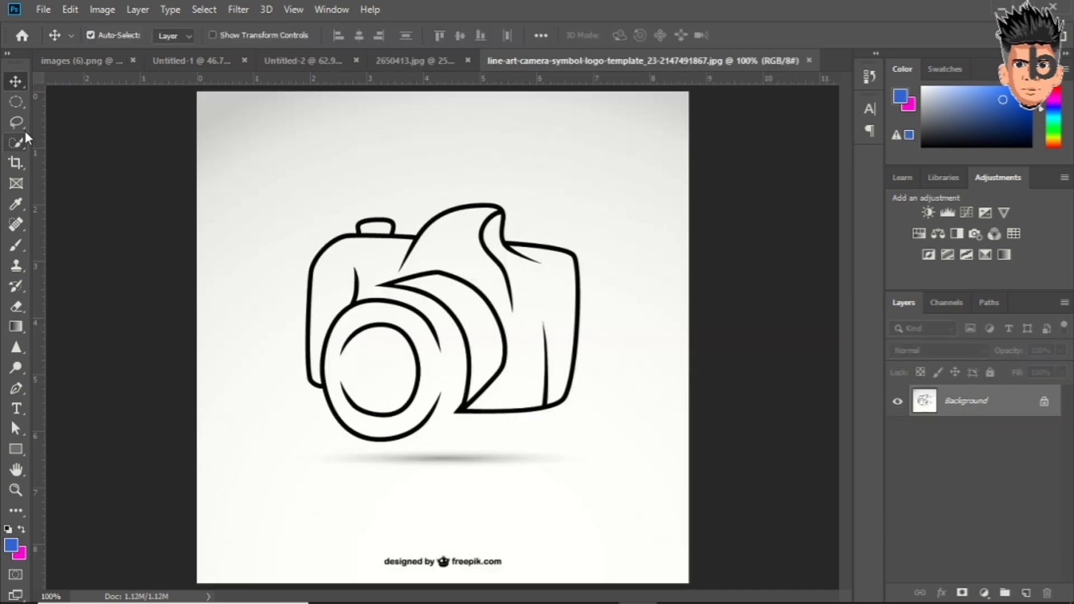
# Step: Copy the selected camera outline to its own layer, hide the background, and drag it into the banner
pyautogui.rightClick(518, 296)
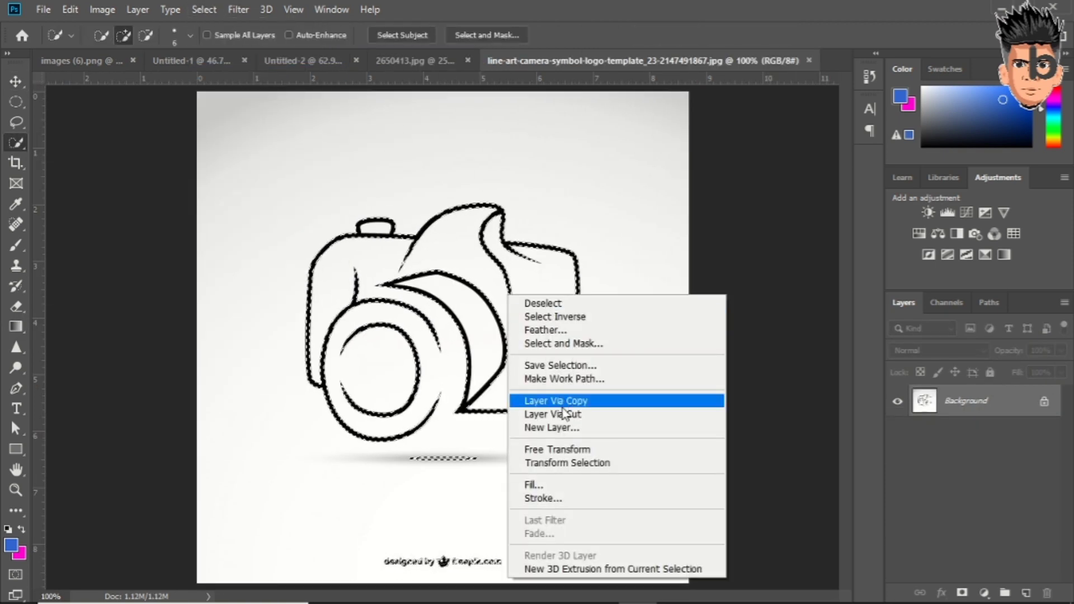
pyautogui.click(560, 399)
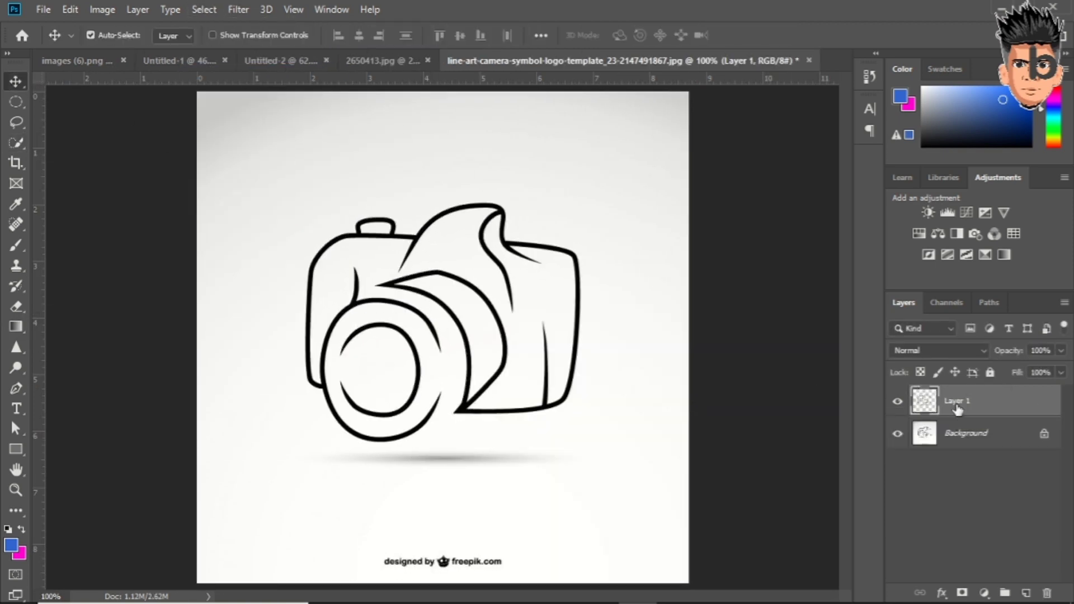
pyautogui.press('e')
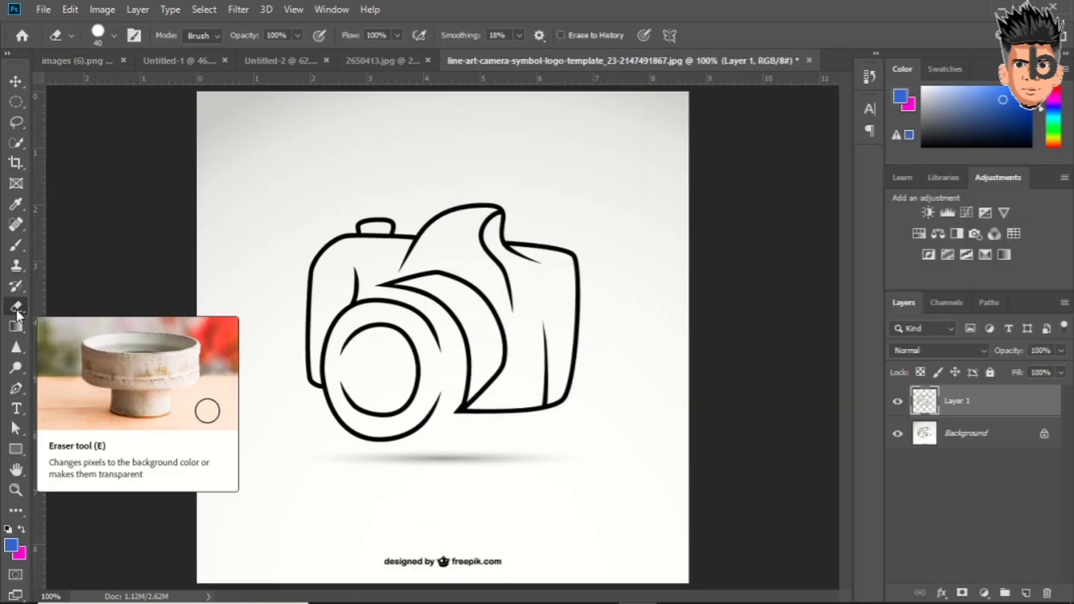
pyautogui.click(897, 433)
pyautogui.press('v')
pyautogui.moveTo(307, 167); pyautogui.dragTo(472, 339)
# Step: Enlarge the camera drawing, blend it with Soft Light, and move it behind the title
pyautogui.hotkey('ctrl', 't')
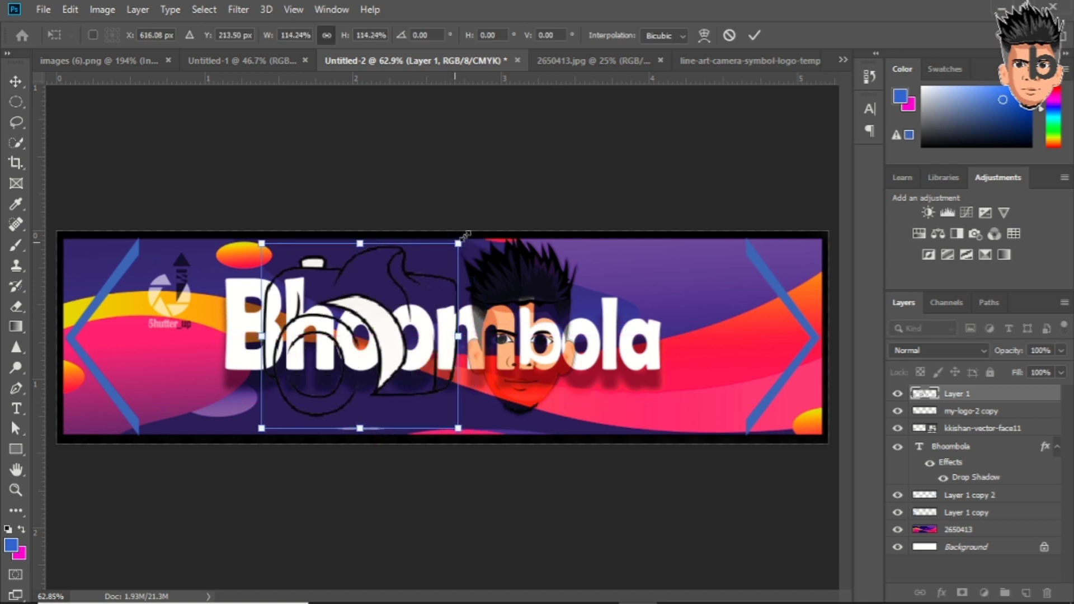
pyautogui.moveTo(288, 405); pyautogui.dragTo(259, 433)
pyautogui.press('Return')
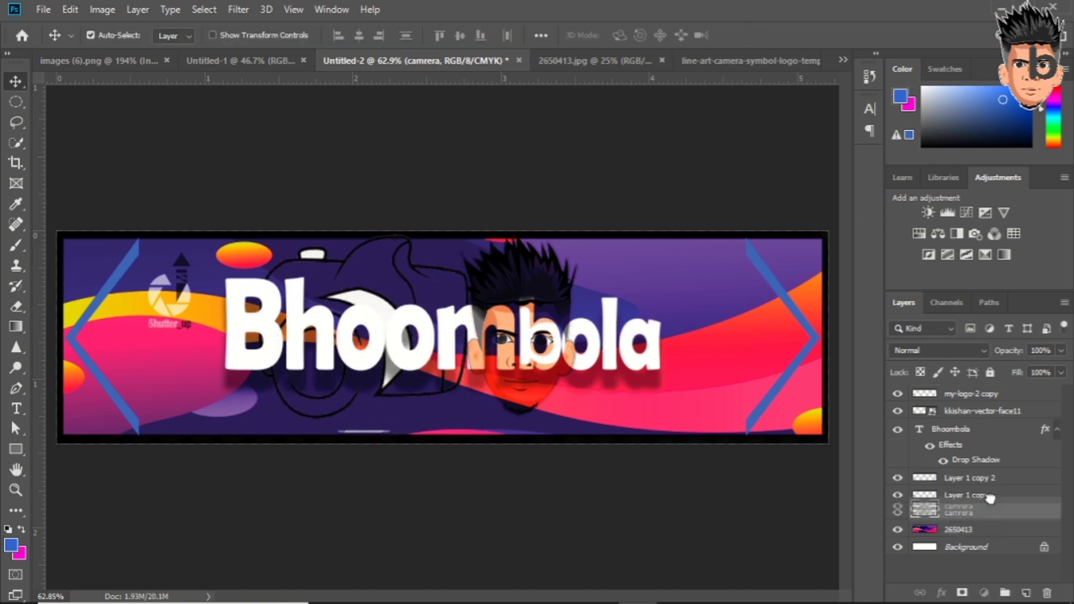
pyautogui.click(940, 350)
pyautogui.click(962, 446)
pyautogui.hotkey('ctrl', 't')
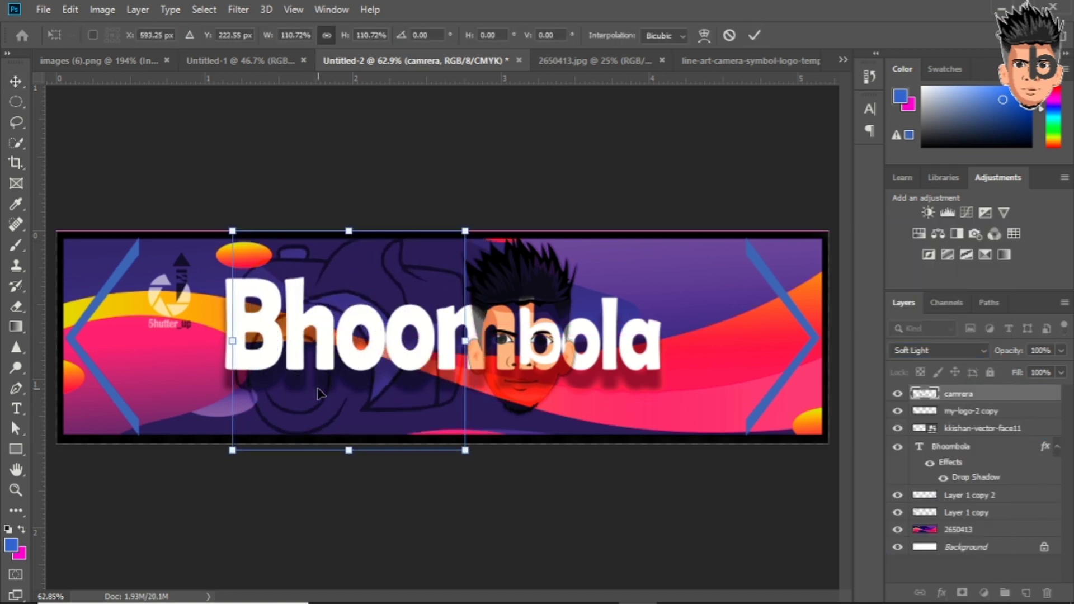
pyautogui.moveTo(312, 391); pyautogui.dragTo(439, 300)
pyautogui.press('Return')
# Step: Apply a transform to the Bhoombola title, then begin resizing the Shutter logo copy
pyautogui.click(704, 314)
pyautogui.hotkey('ctrl', 't')
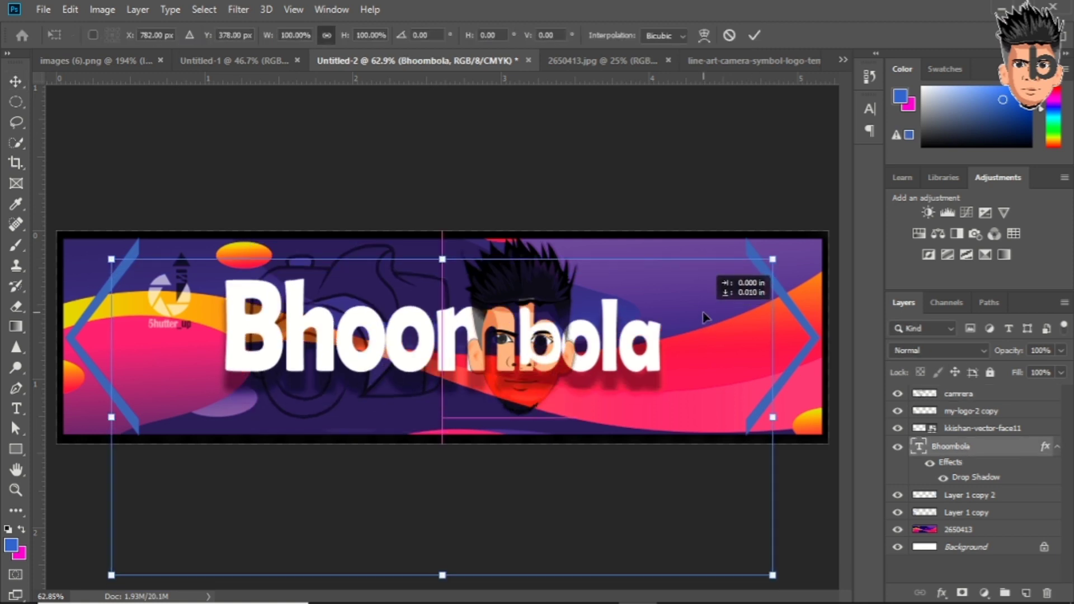
pyautogui.press('Return')
pyautogui.click(168, 297)
pyautogui.hotkey('ctrl', 't')
# Step: Commit the enlarged Shutter logo copy and add a drop shadow to it
pyautogui.click(754, 35)
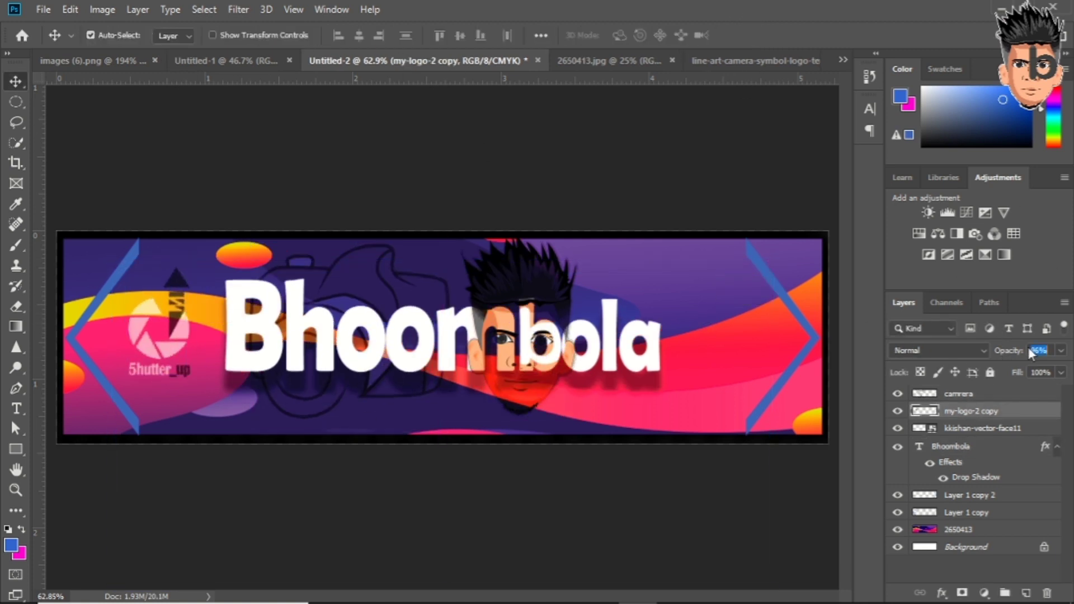
pyautogui.rightClick(992, 411)
pyautogui.click(831, 22)
pyautogui.click(500, 517)
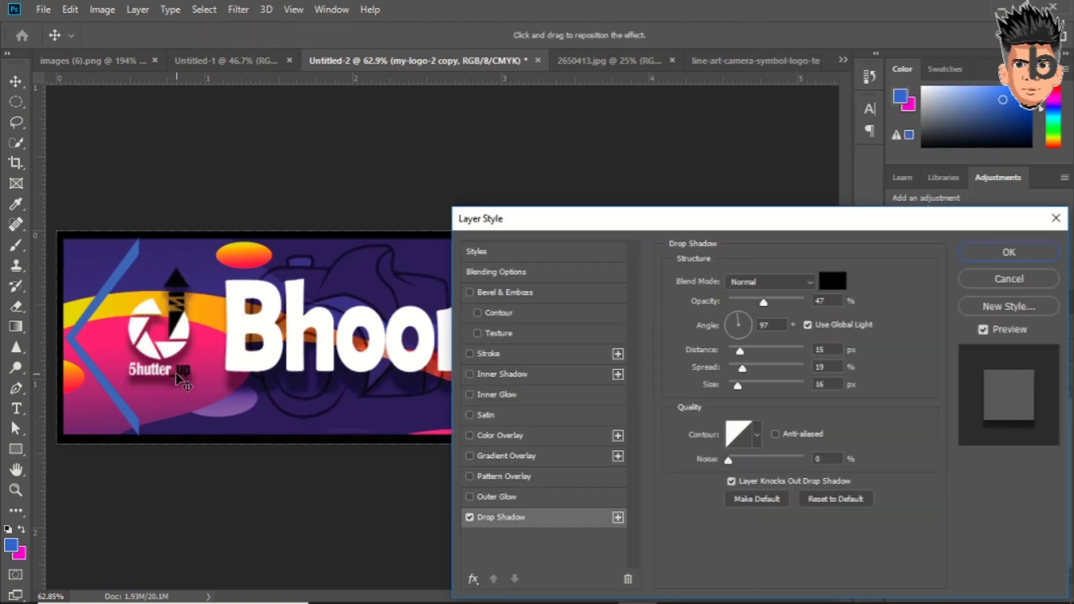
# Step: Add a blue outer glow in Pin Light blend mode to the logo copy
pyautogui.click(499, 496)
pyautogui.click(710, 335)
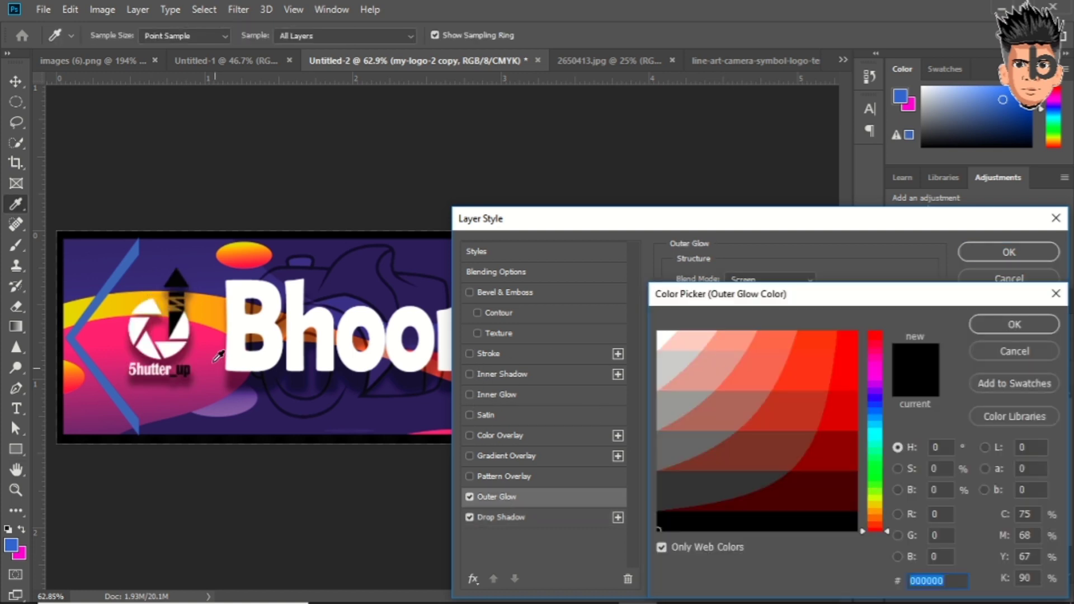
pyautogui.click(876, 442)
pyautogui.click(1017, 322)
pyautogui.moveTo(785, 297); pyautogui.dragTo(777, 303)
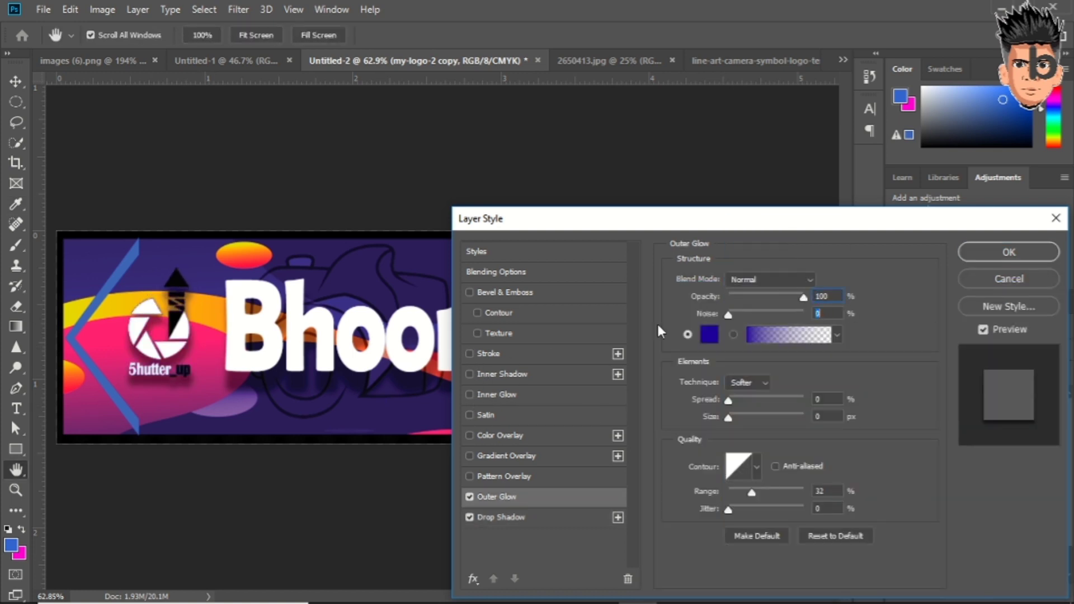
pyautogui.click(771, 279)
pyautogui.click(771, 395)
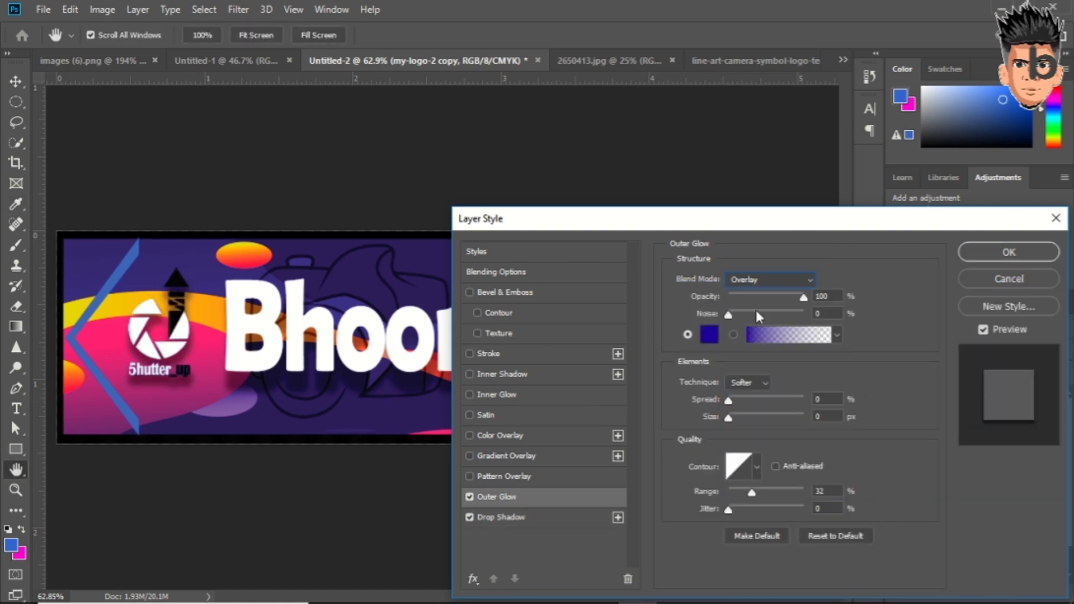
pyautogui.click(770, 279)
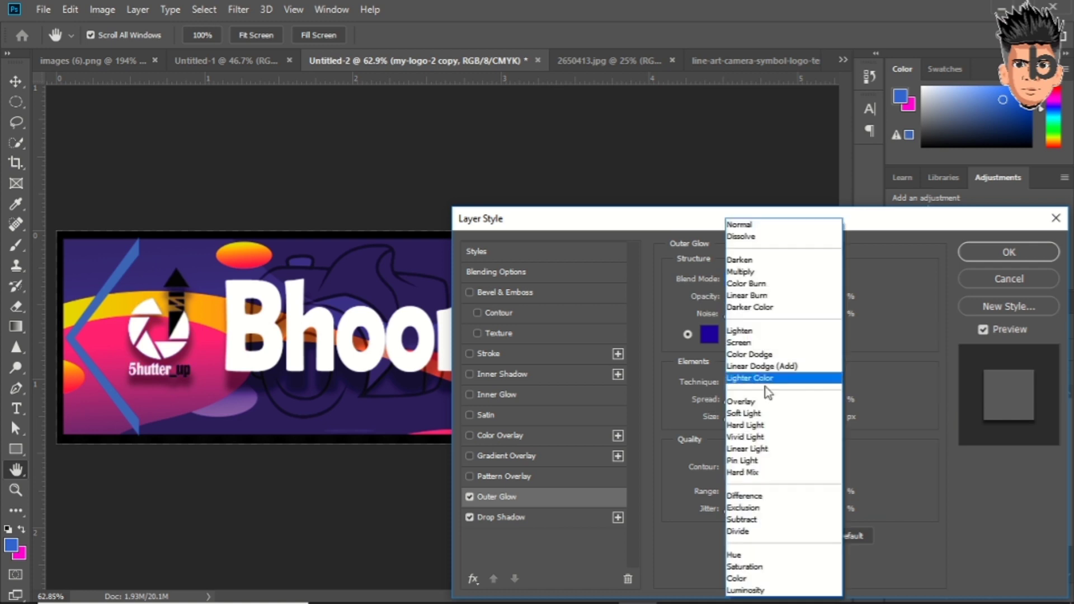
pyautogui.click(772, 455)
pyautogui.press('Return')
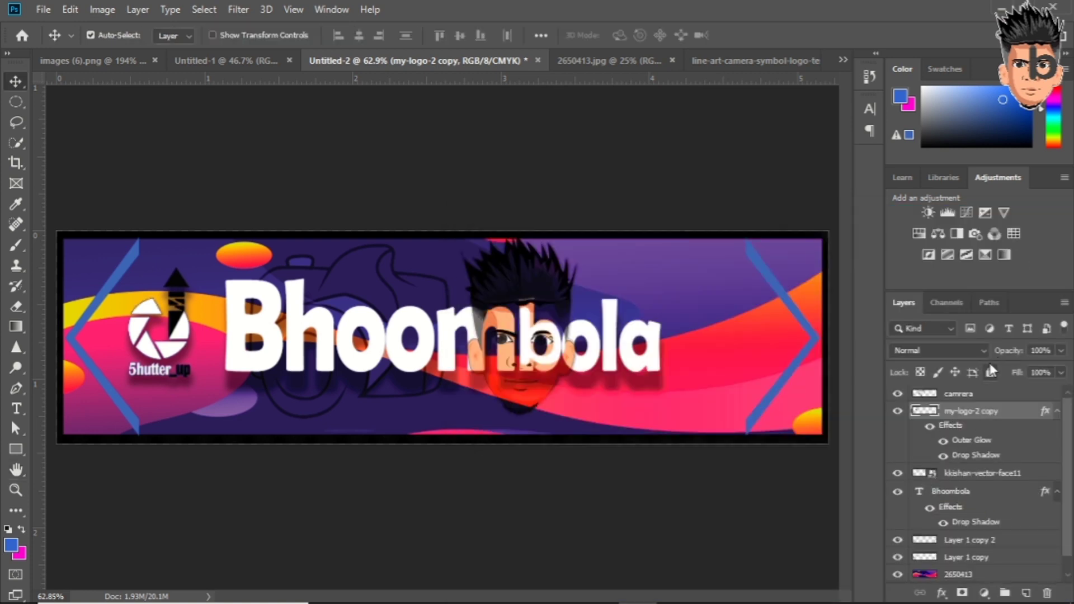
# Step: Give the Bhoombola title a pink stroke after trying and removing a Reflected gradient overlay
pyautogui.scroll(-1, 926, 447)
pyautogui.doubleClick(945, 476)
pyautogui.click(621, 454)
pyautogui.click(893, 334)
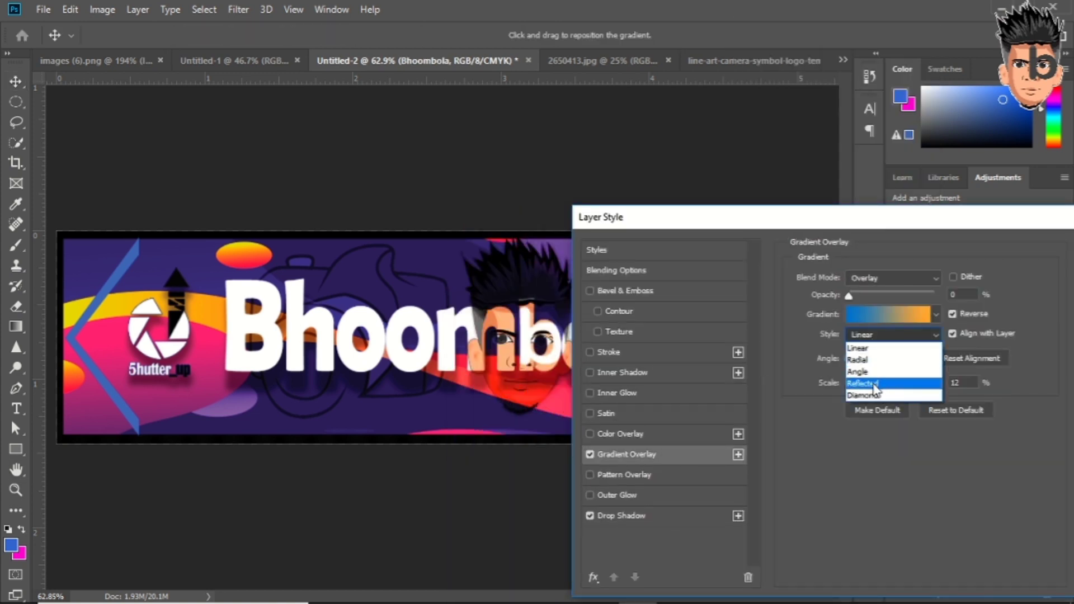
pyautogui.click(873, 384)
pyautogui.click(589, 455)
pyautogui.click(616, 352)
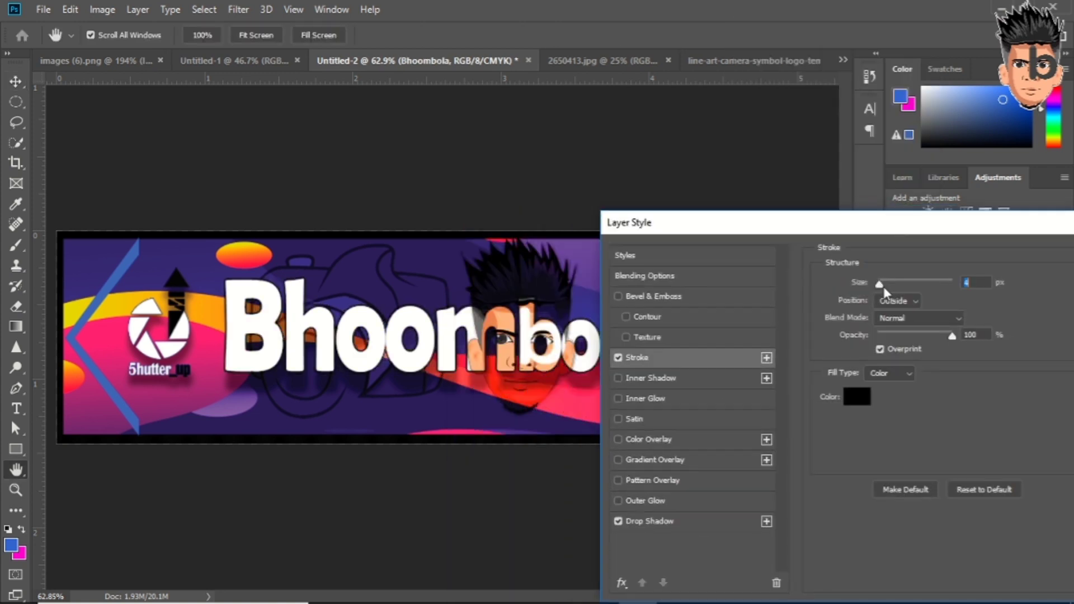
pyautogui.click(857, 397)
pyautogui.click(1015, 324)
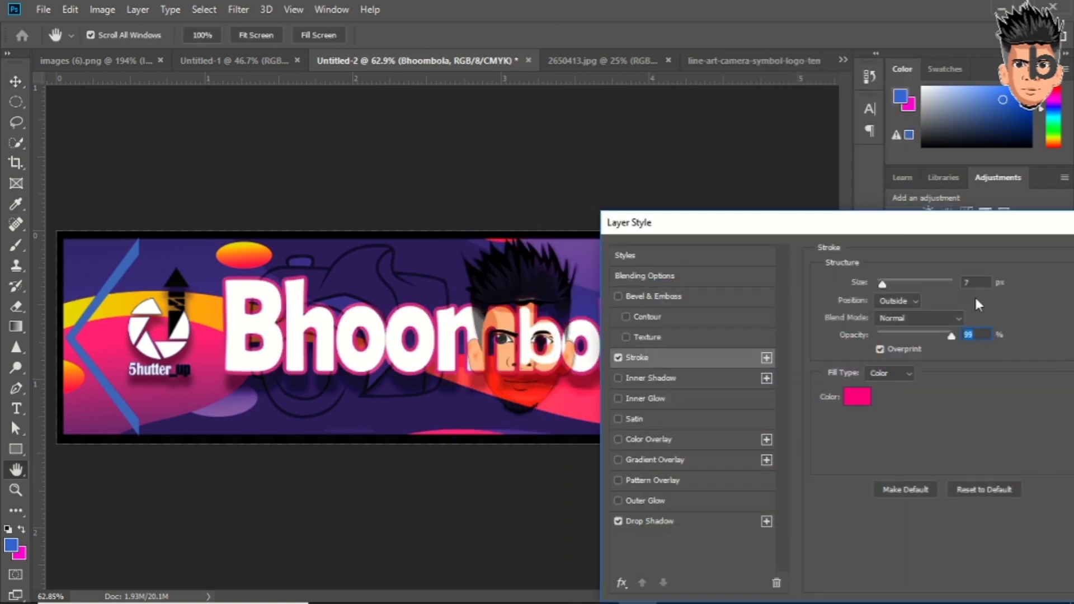
pyautogui.click(857, 397)
pyautogui.click(1014, 325)
pyautogui.click(953, 362)
# Step: Nudge the Shutter_up logo slightly up and set it to 85% opacity, Normal blending
pyautogui.scroll(1, 979, 476)
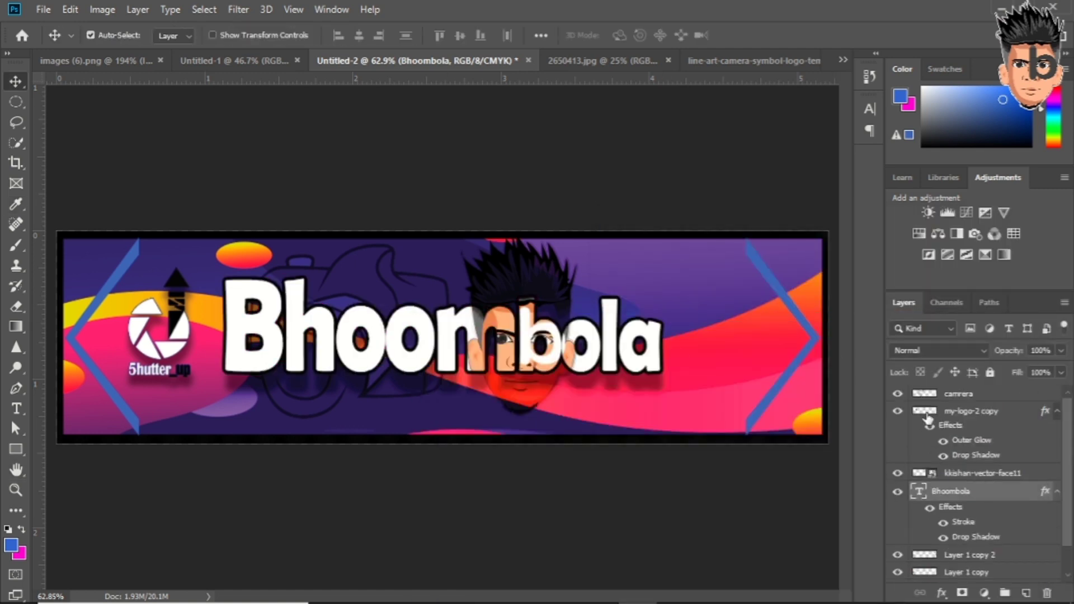
pyautogui.click(971, 411)
pyautogui.hotkey('ctrl', 't')
pyautogui.press('Return')
pyautogui.moveTo(390, 357); pyautogui.dragTo(390, 351)
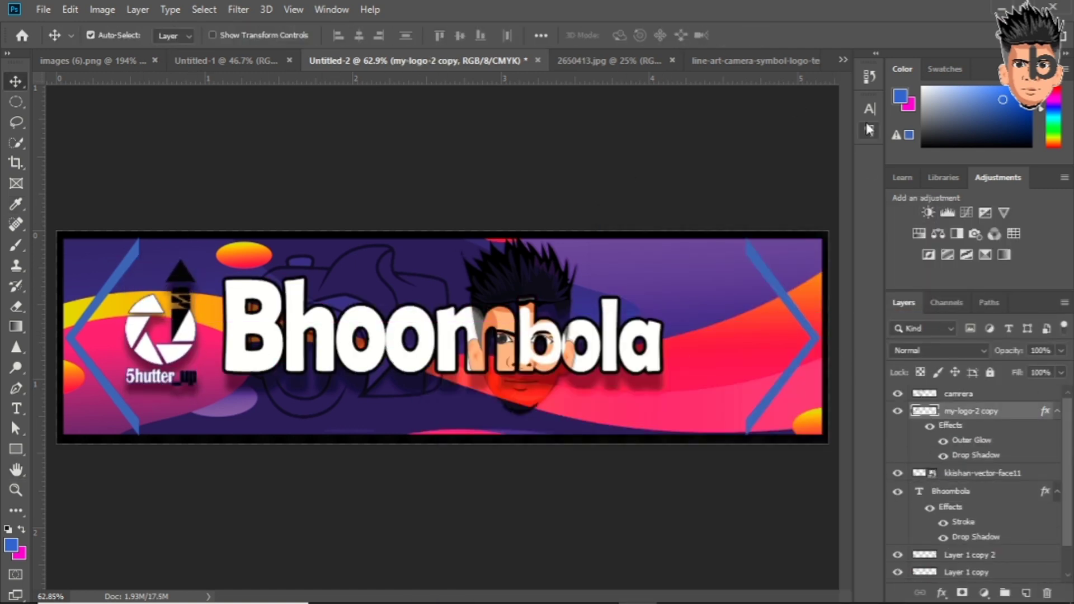
pyautogui.moveTo(1005, 356); pyautogui.dragTo(1012, 357)
pyautogui.click(940, 350)
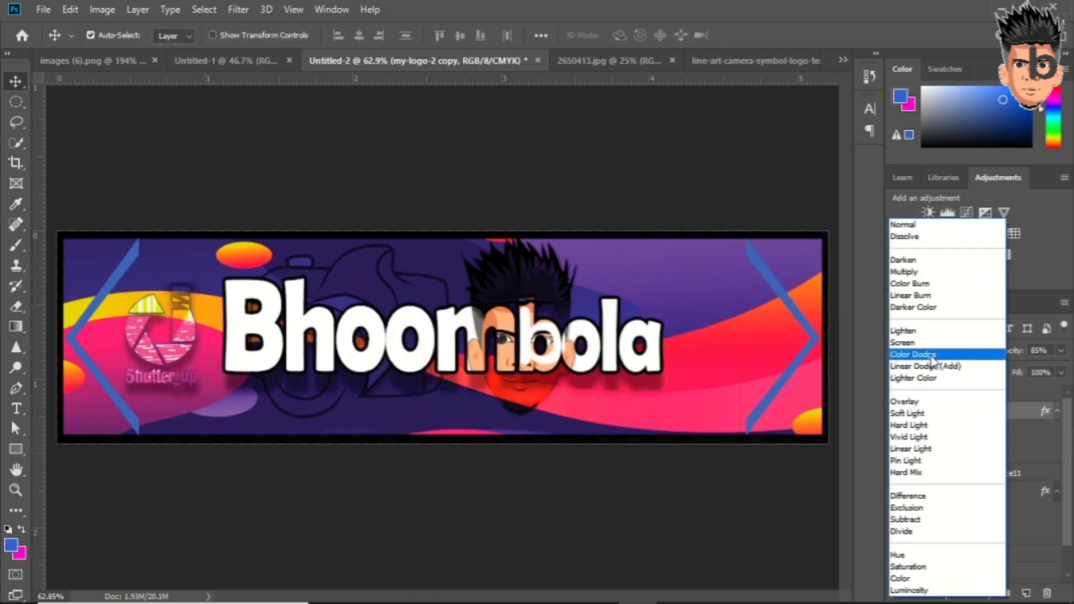
pyautogui.click(969, 225)
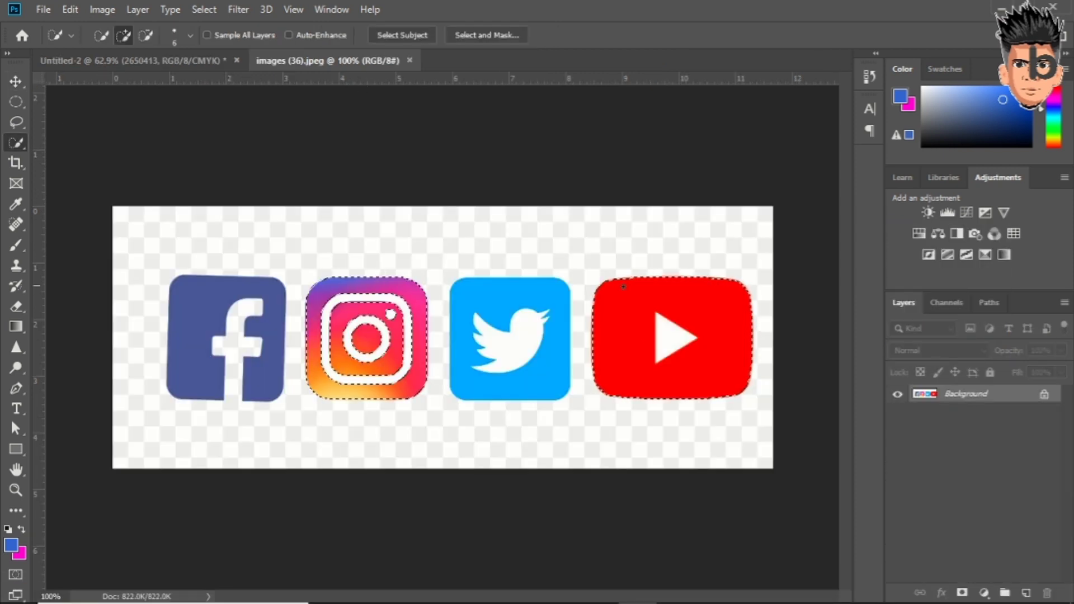
# Step: Shrink the Instagram icon to about 41% and place it near the banner's top
pyautogui.hotkey('ctrl', 't')
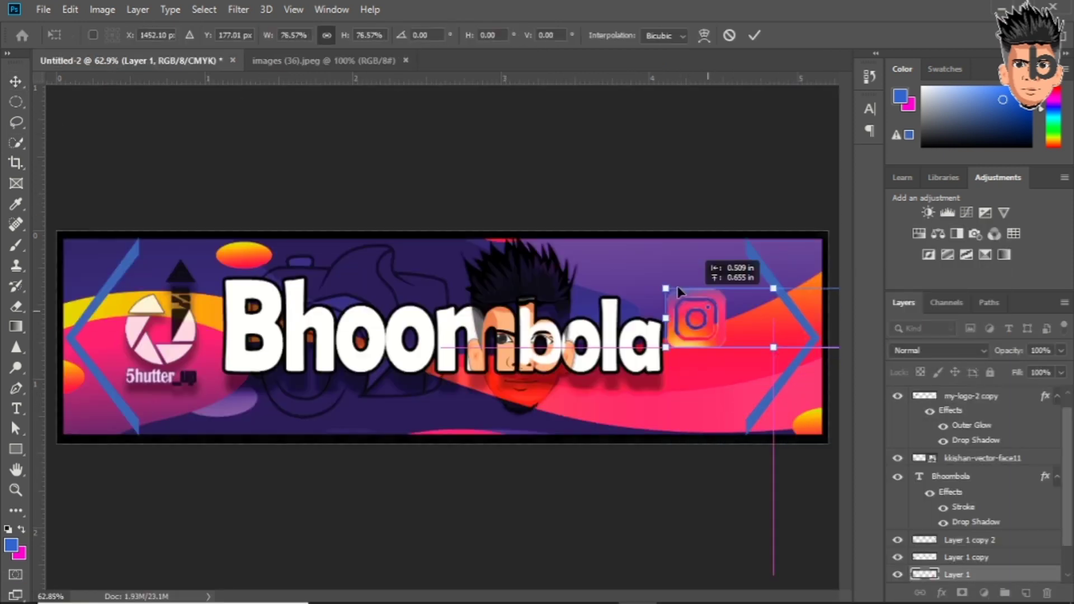
pyautogui.moveTo(677, 287); pyautogui.dragTo(679, 356)
pyautogui.moveTo(673, 278); pyautogui.dragTo(667, 270)
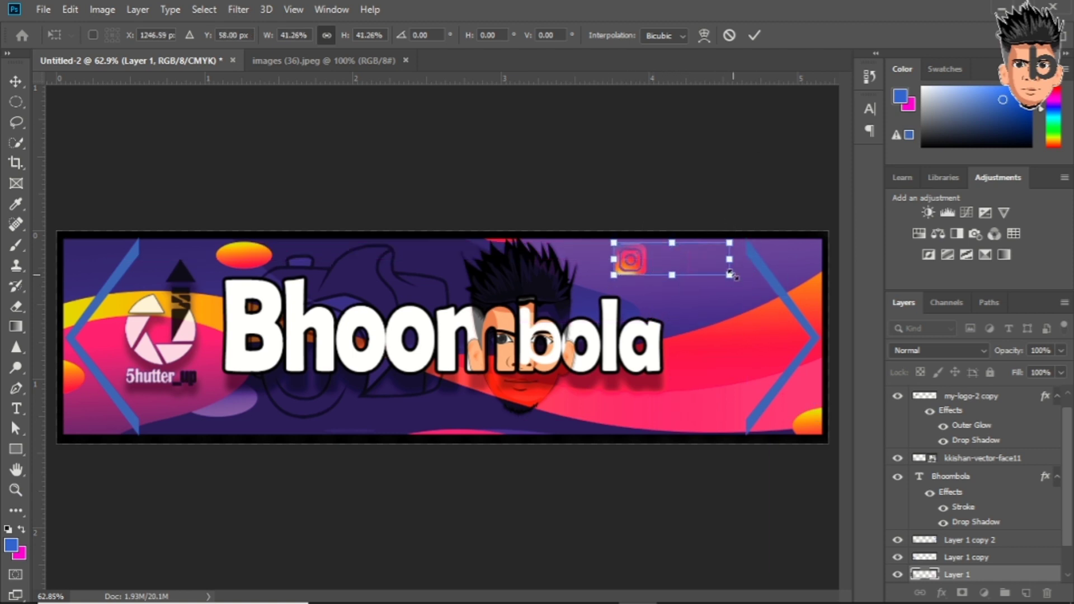
pyautogui.click(753, 37)
# Step: Give the Instagram icon layer Difference blending
pyautogui.press('e')
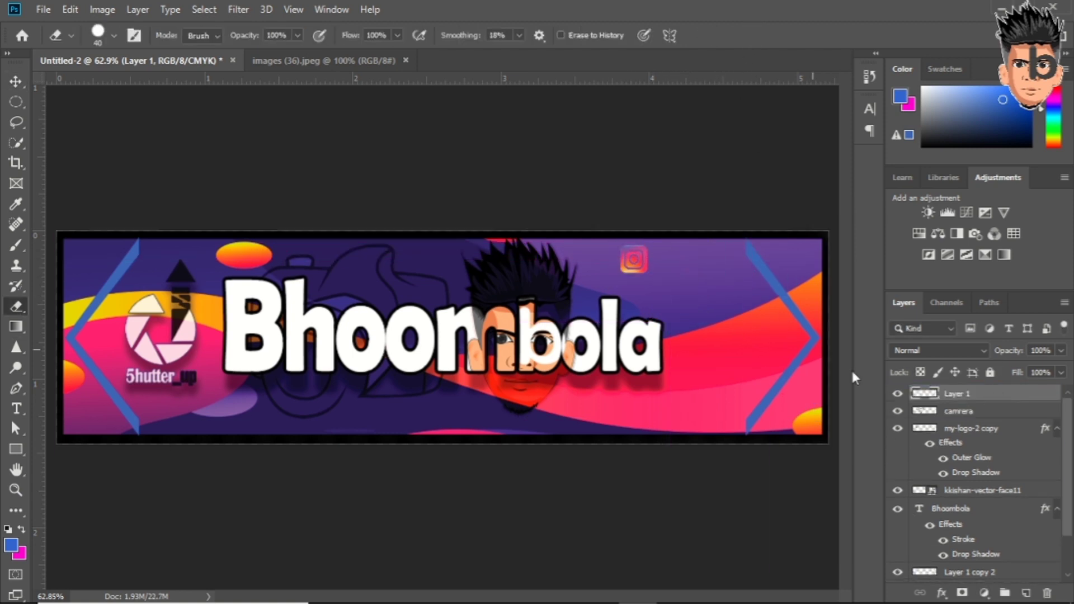
pyautogui.click(946, 350)
pyautogui.click(909, 474)
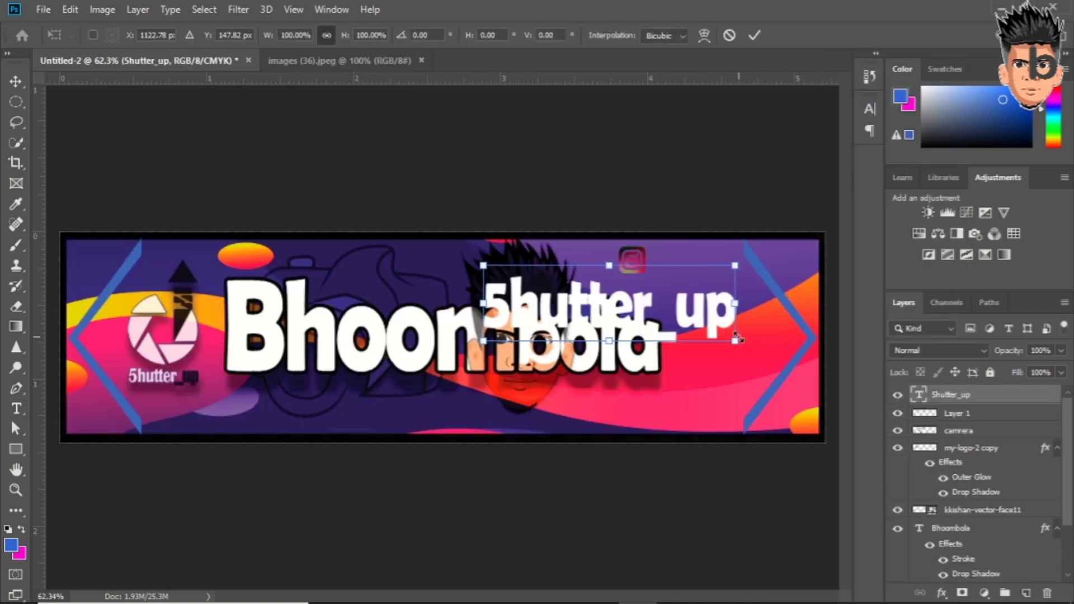
# Step: Shrink the Shutter_up text beside the Instagram icon, keeping Normal blending
pyautogui.moveTo(656, 277); pyautogui.dragTo(682, 273)
pyautogui.moveTo(757, 270); pyautogui.dragTo(728, 272)
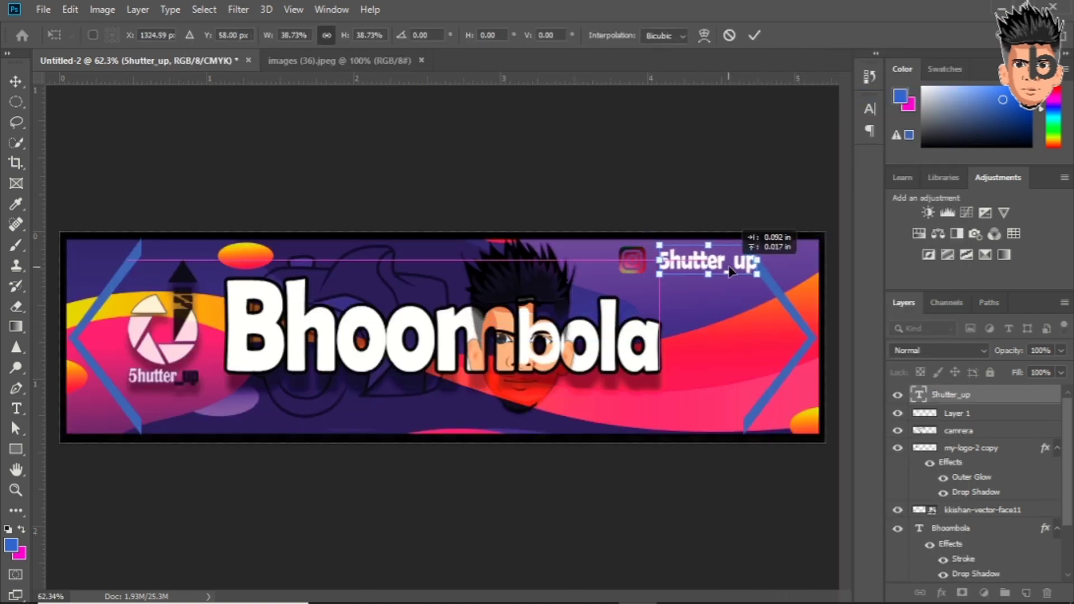
pyautogui.press('Return')
pyautogui.click(941, 350)
pyautogui.click(921, 226)
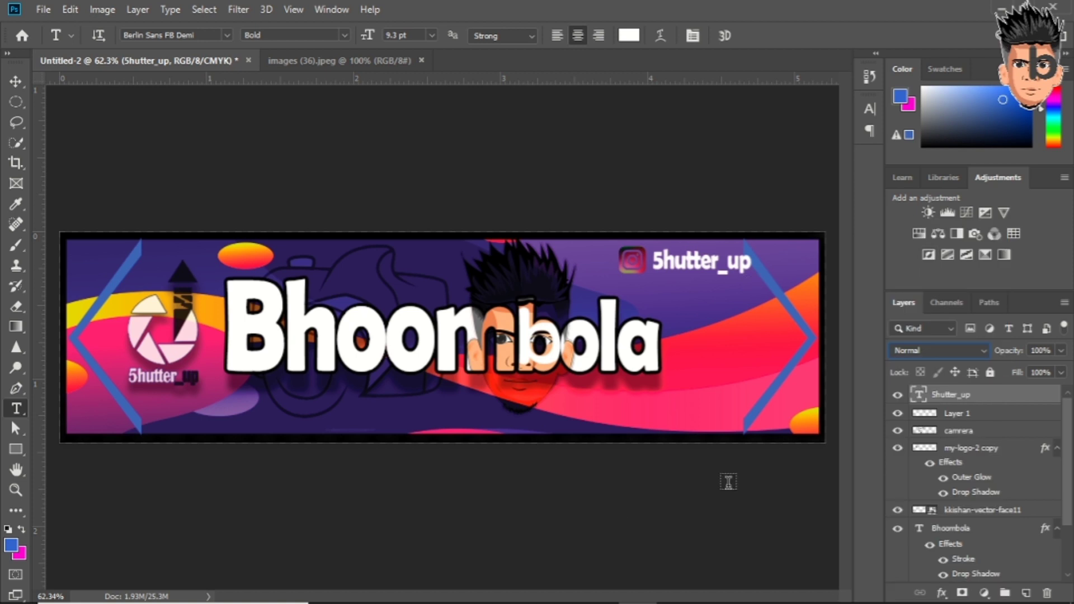
# Step: Merge the icon and text into one handle and move it to the lower right corner
pyautogui.rightClick(908, 419)
pyautogui.click(840, 490)
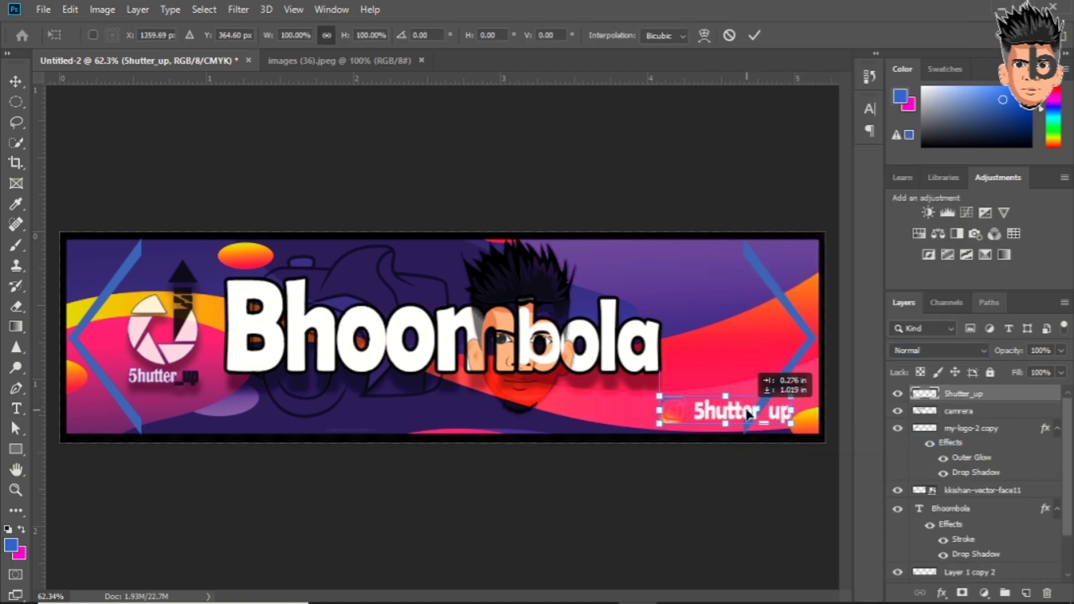
pyautogui.moveTo(747, 413); pyautogui.dragTo(765, 407)
pyautogui.press('Return')
# Step: Add an outline stroke layer style to the Instagram handle
pyautogui.rightClick(1001, 393)
pyautogui.click(796, 19)
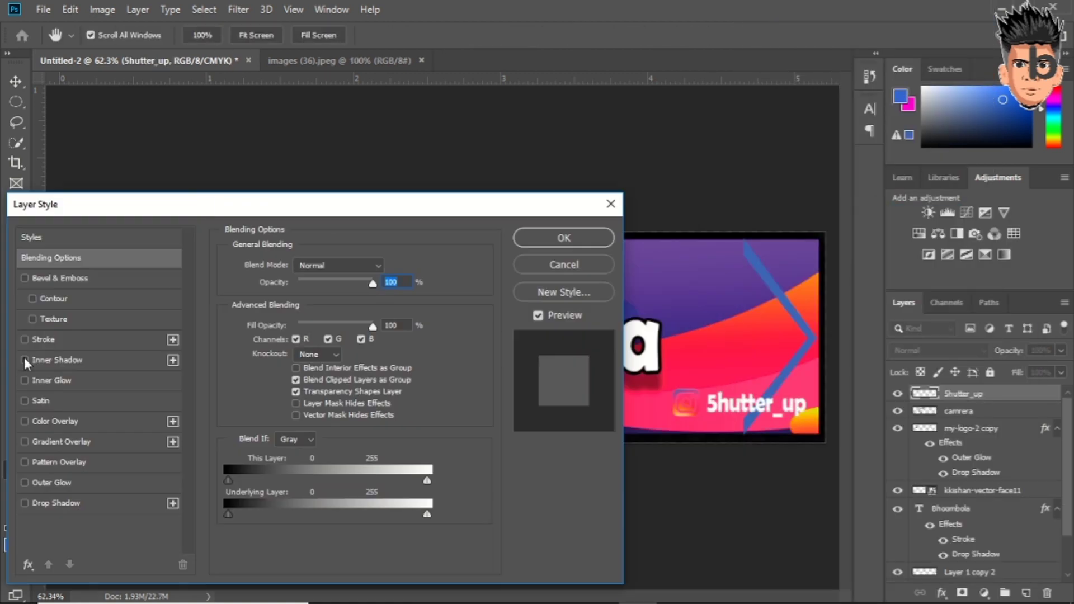
pyautogui.click(43, 348)
pyautogui.moveTo(389, 208); pyautogui.dragTo(509, 431)
pyautogui.press('Return')
# Step: Inspect the Shutter_up logo's stroke style and close it without changes
pyautogui.rightClick(968, 458)
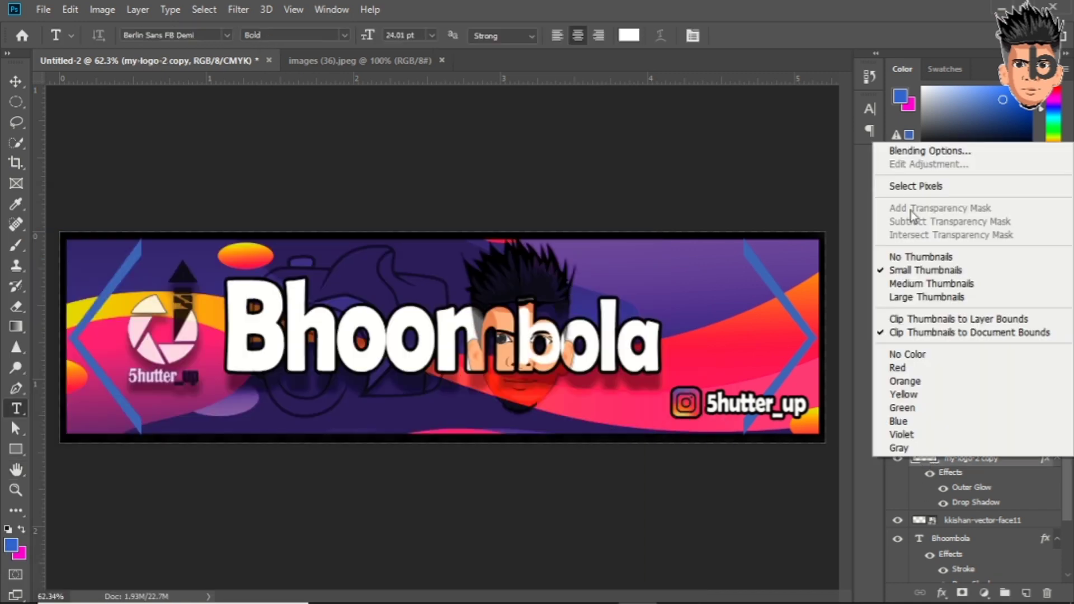
pyautogui.click(923, 88)
pyautogui.click(455, 351)
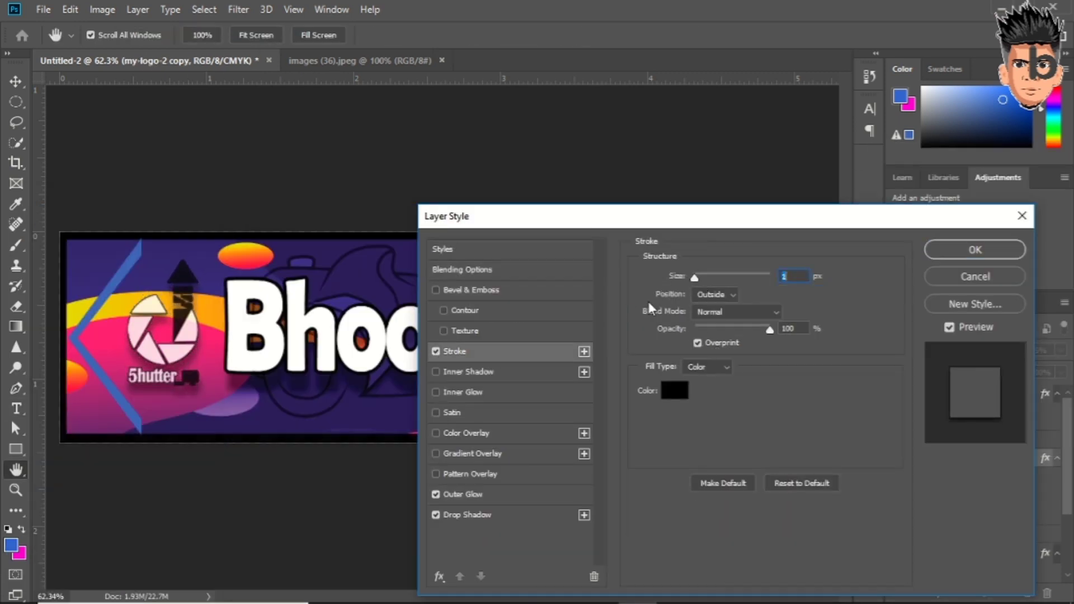
pyautogui.click(975, 276)
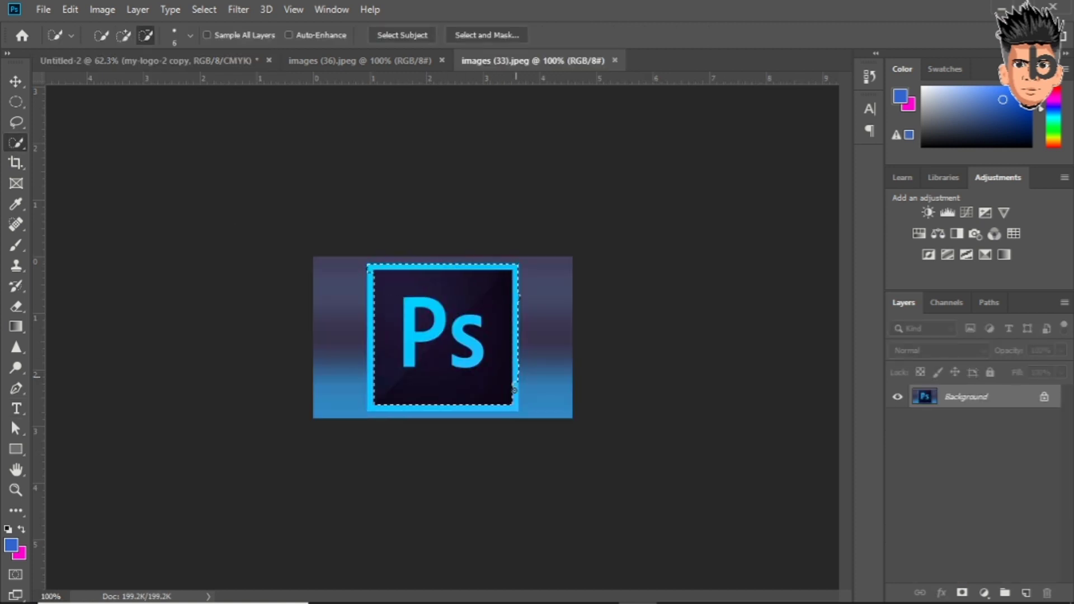
# Step: Drag the selected Ps icon into the banner and scale it right of the title
pyautogui.click(514, 390)
pyautogui.click(494, 236)
pyautogui.press('v')
pyautogui.moveTo(442, 336); pyautogui.dragTo(828, 327)
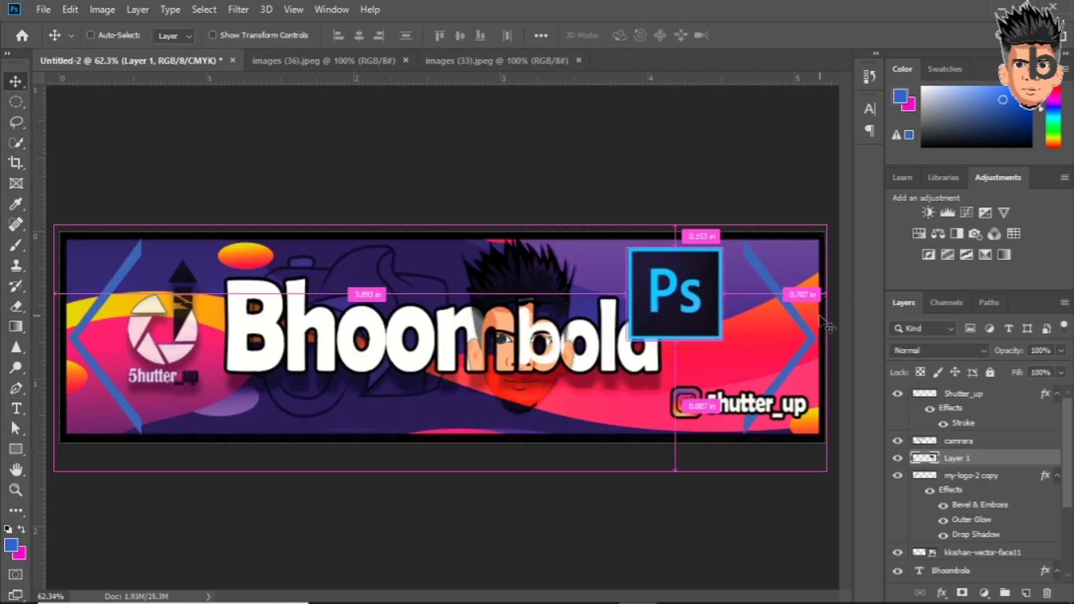
pyautogui.hotkey('ctrl', 't')
pyautogui.moveTo(761, 336); pyautogui.dragTo(741, 296)
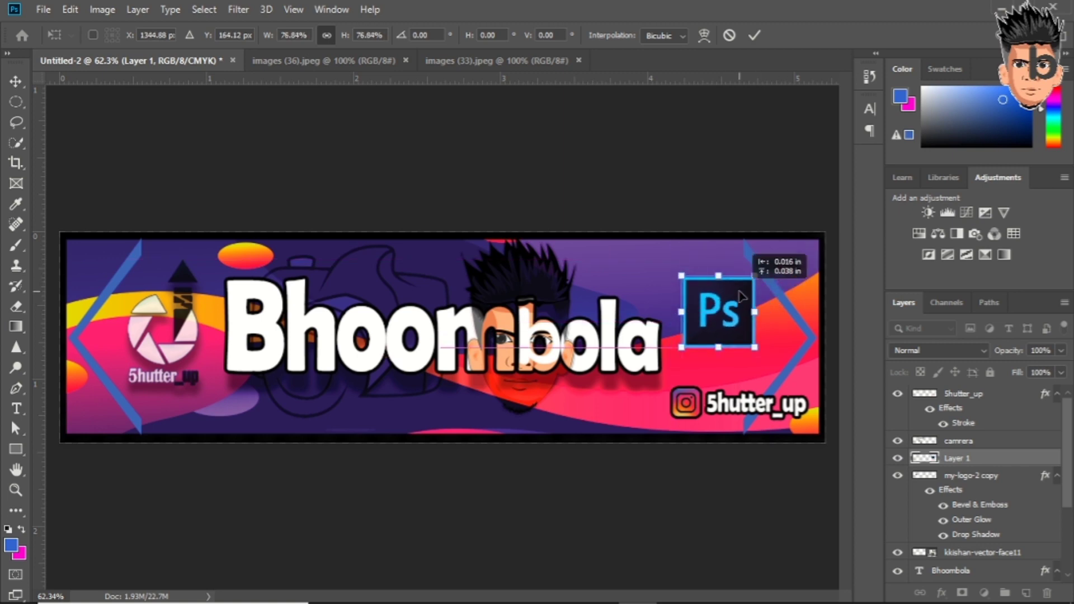
pyautogui.press('Return')
# Step: In the Ps icon's layer styles, disable stroke and try inner shadow, inner glow and satin
pyautogui.doubleClick(985, 458)
pyautogui.click(100, 366)
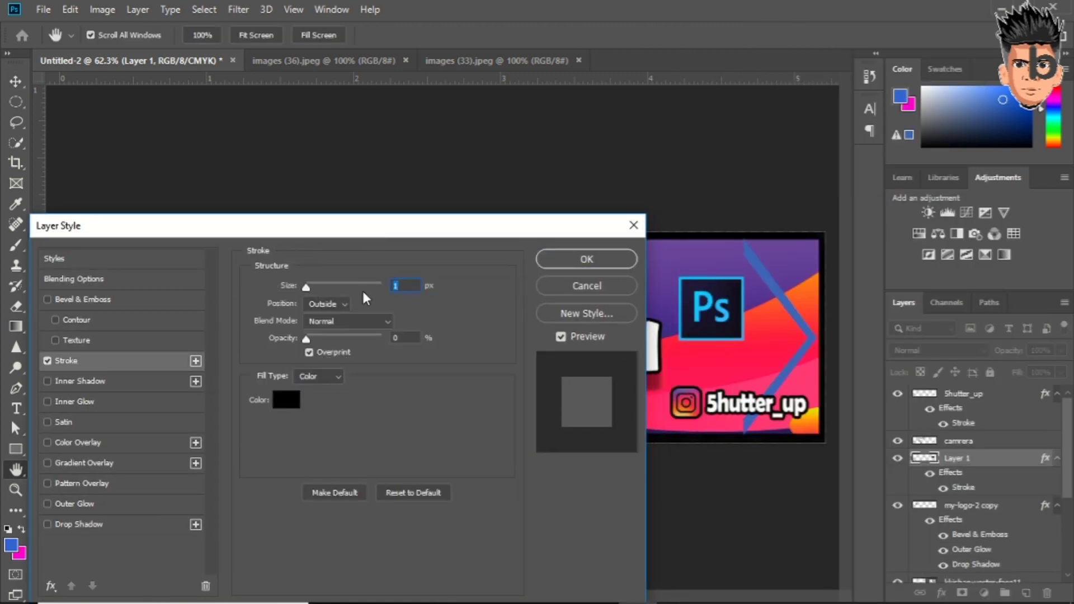
pyautogui.click(48, 361)
pyautogui.click(80, 382)
pyautogui.click(75, 402)
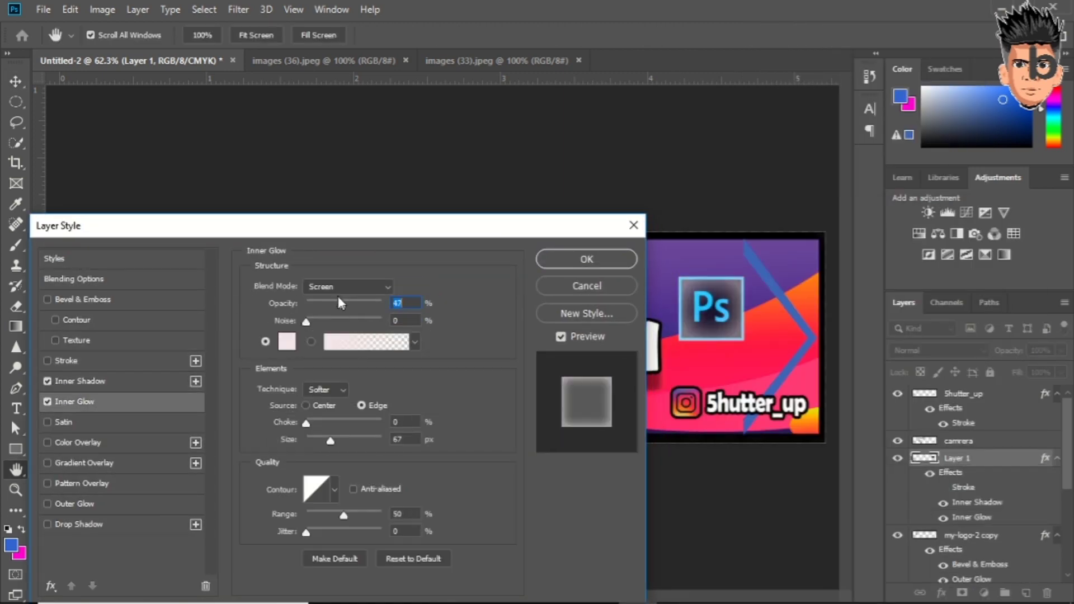
pyautogui.moveTo(338, 303); pyautogui.dragTo(436, 537)
pyautogui.moveTo(536, 456); pyautogui.dragTo(591, 390)
pyautogui.click(198, 585)
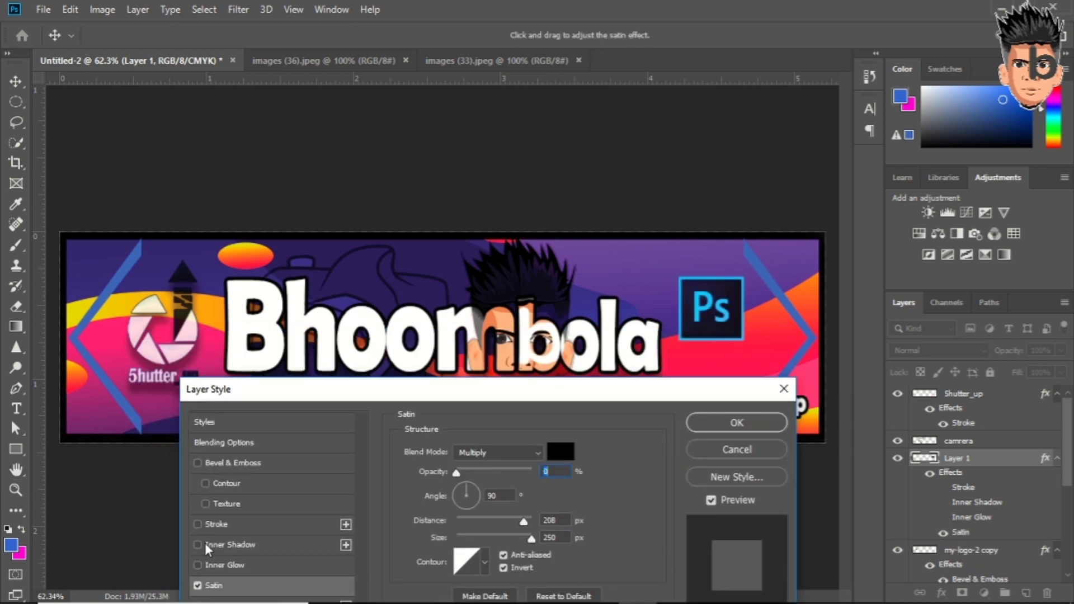
pyautogui.click(198, 585)
pyautogui.moveTo(335, 389); pyautogui.dragTo(366, 304)
pyautogui.moveTo(545, 289)
pyautogui.mouseDown()
pyautogui.moveTo(540, 378)
pyautogui.moveTo(354, 277)
pyautogui.mouseUp()
# Step: Try a cyan outer glow, then keep only a drop shadow on the Ps icon
pyautogui.click(281, 381)
pyautogui.click(811, 448)
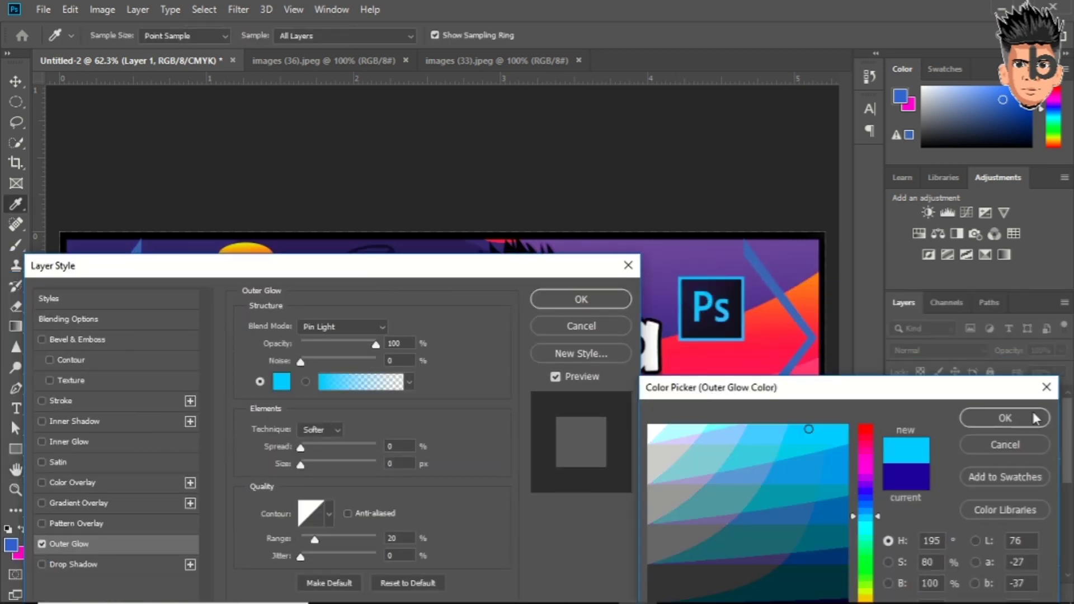
pyautogui.click(988, 415)
pyautogui.click(325, 326)
pyautogui.click(324, 225)
pyautogui.click(322, 444)
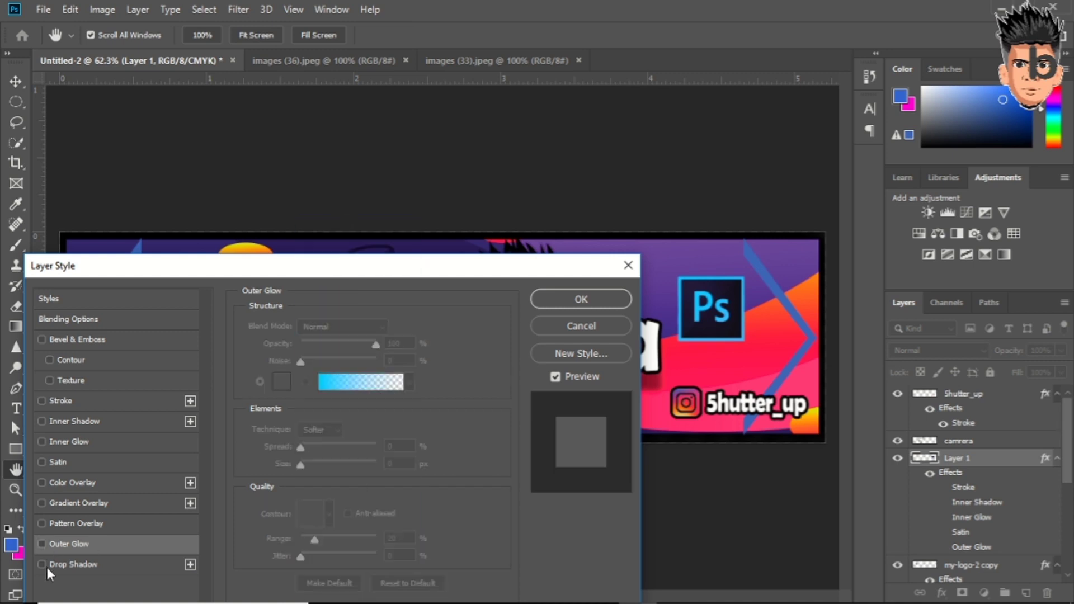
pyautogui.click(73, 564)
pyautogui.click(581, 299)
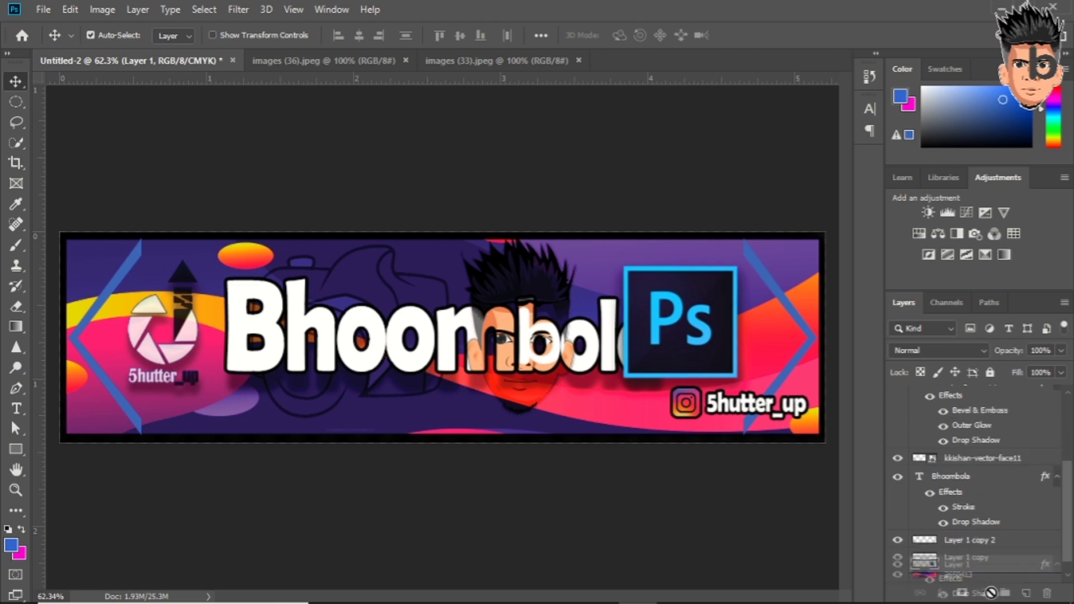
# Step: Move the Ps icon layer below the Bhoombola title and try Overlay blending
pyautogui.hotkey('ctrl', '[')
pyautogui.hotkey('ctrl', 't')
pyautogui.moveTo(671, 312); pyautogui.dragTo(666, 309)
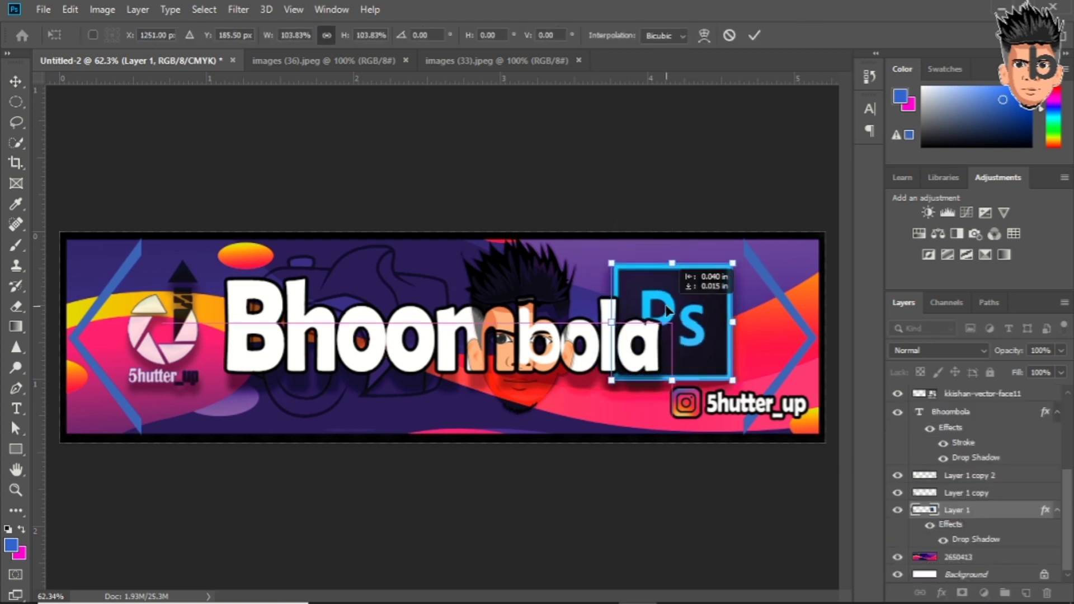
pyautogui.click(952, 351)
pyautogui.click(952, 407)
# Step: Shrink the Ps icon and shift it right and down
pyautogui.hotkey('ctrl', 't')
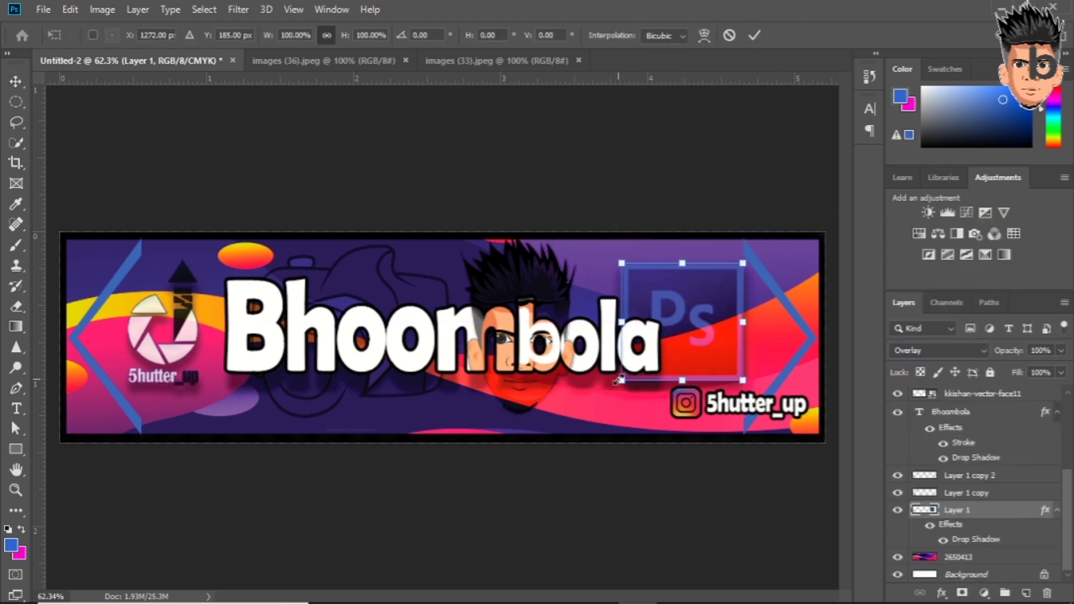
pyautogui.moveTo(624, 381); pyautogui.dragTo(678, 324)
pyautogui.moveTo(713, 291); pyautogui.dragTo(736, 330)
pyautogui.press('Return')
pyautogui.hotkey('ctrl', 't')
pyautogui.moveTo(767, 296); pyautogui.dragTo(762, 299)
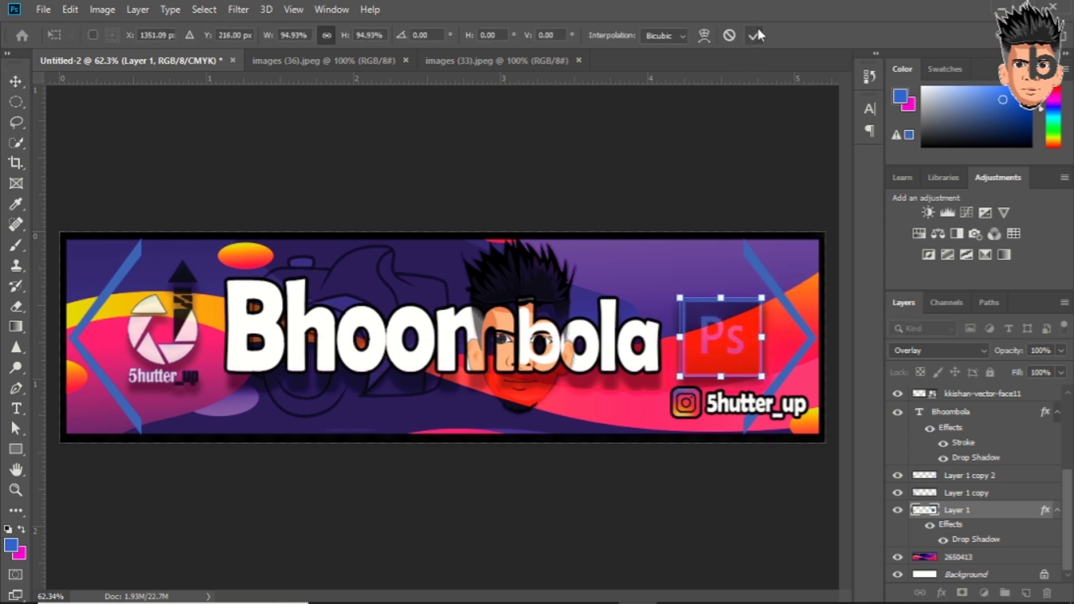
pyautogui.click(754, 35)
# Step: Set the Ps icon to Normal blending at 69% opacity, shrinking it and moving it up
pyautogui.click(936, 351)
pyautogui.click(906, 222)
pyautogui.moveTo(1009, 350); pyautogui.dragTo(871, 364)
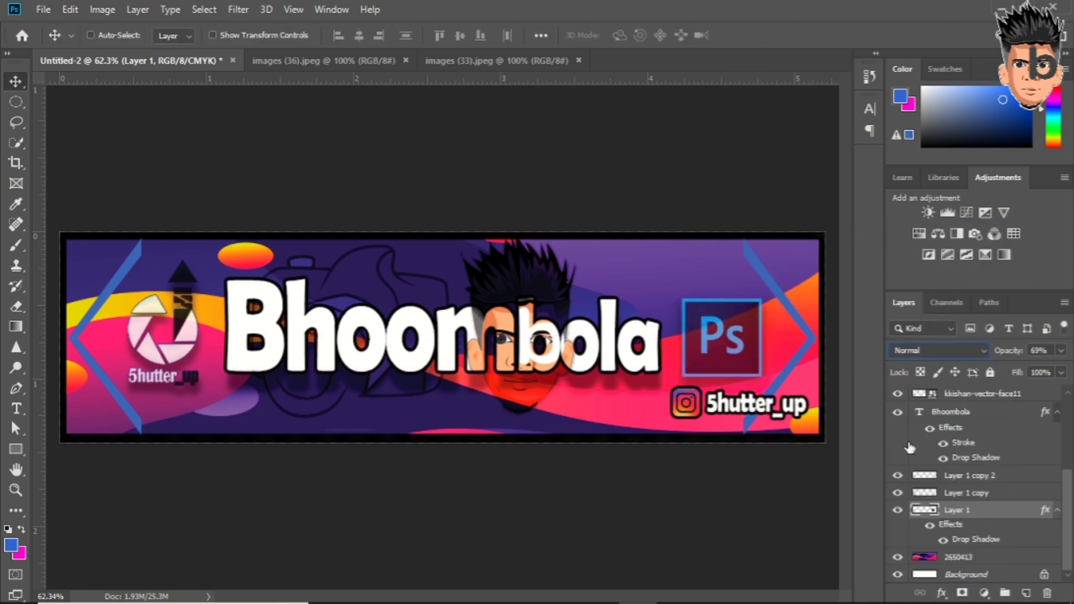
pyautogui.hotkey('ctrl', 't')
pyautogui.moveTo(722, 336); pyautogui.dragTo(700, 286)
pyautogui.click(755, 35)
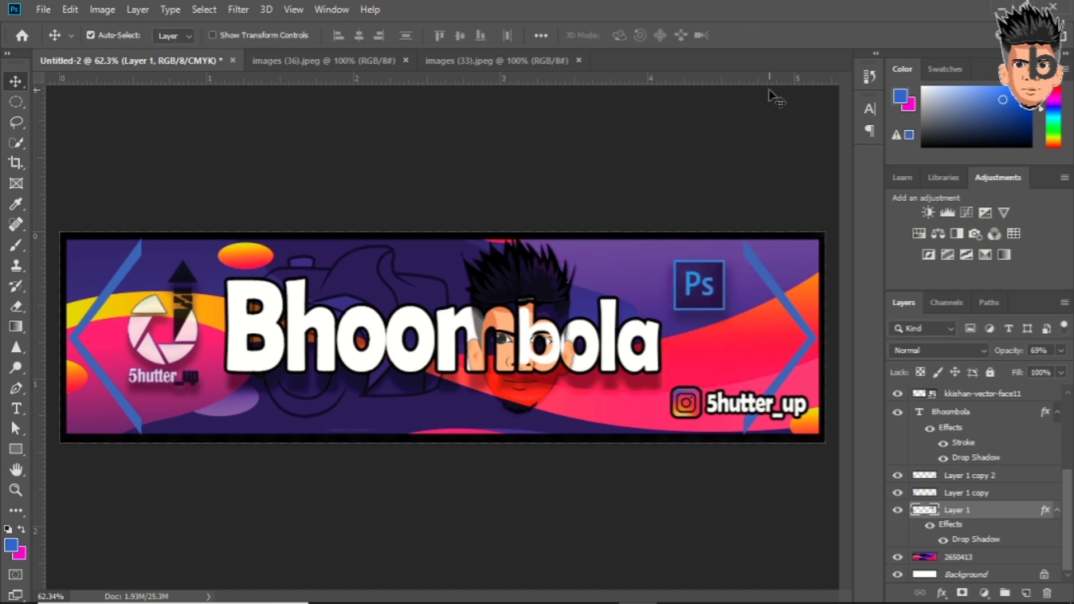
# Step: Nudge the Ps icon down and right into the banner's top right corner
pyautogui.hotkey('ctrl', 't')
pyautogui.hotkey('shift', 'Down')
pyautogui.hotkey('shift', 'Down')
pyautogui.hotkey('shift', 'Right')
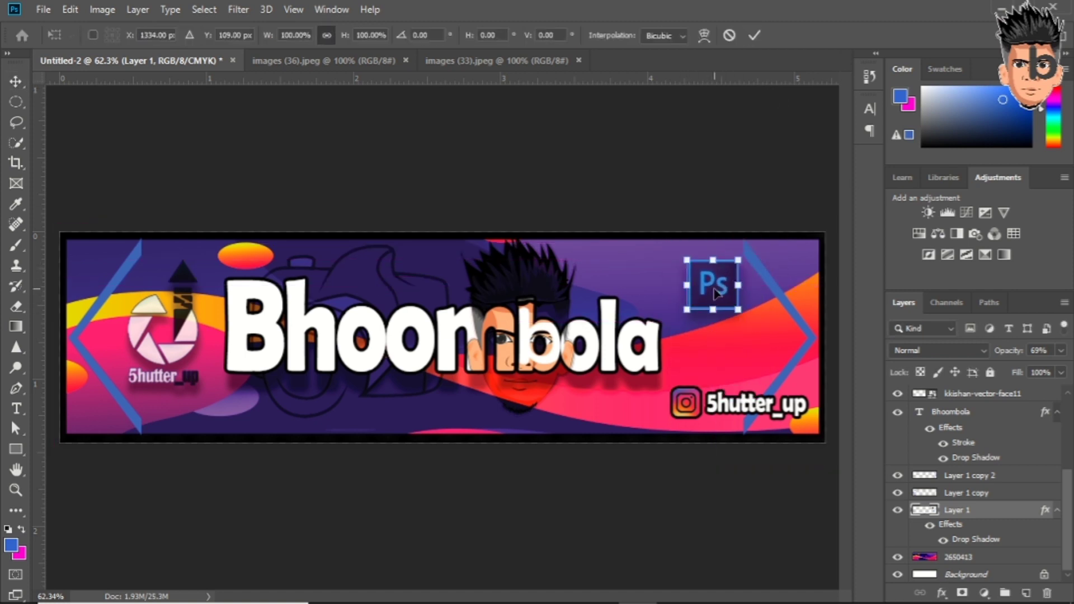
pyautogui.press('Return')
pyautogui.click(963, 493)
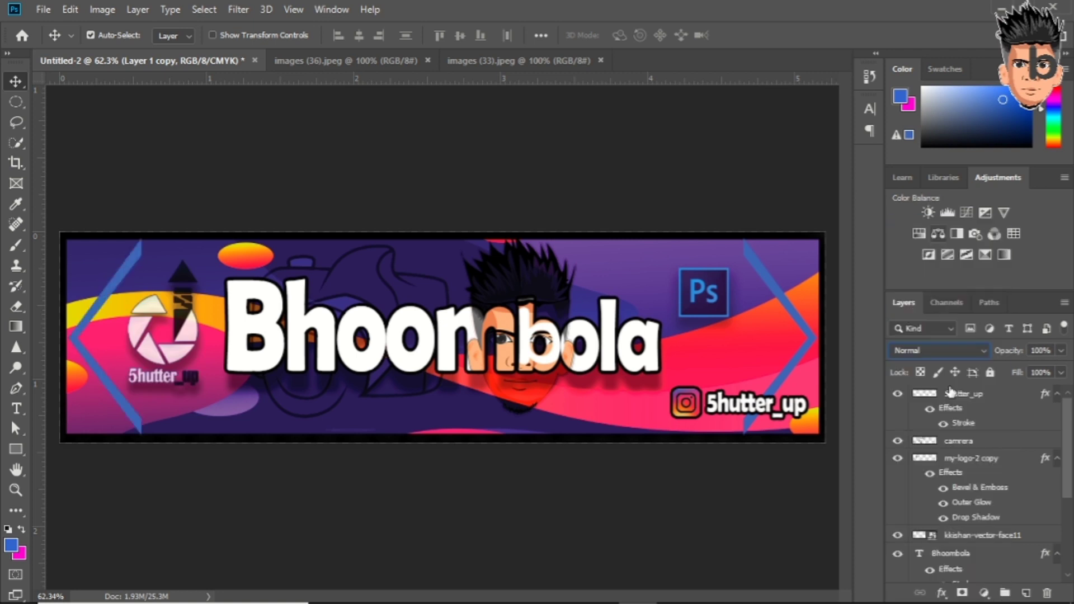
# Step: Switch the my-logo-2 copy layer's blend mode to Normal
pyautogui.click(940, 350)
pyautogui.click(966, 224)
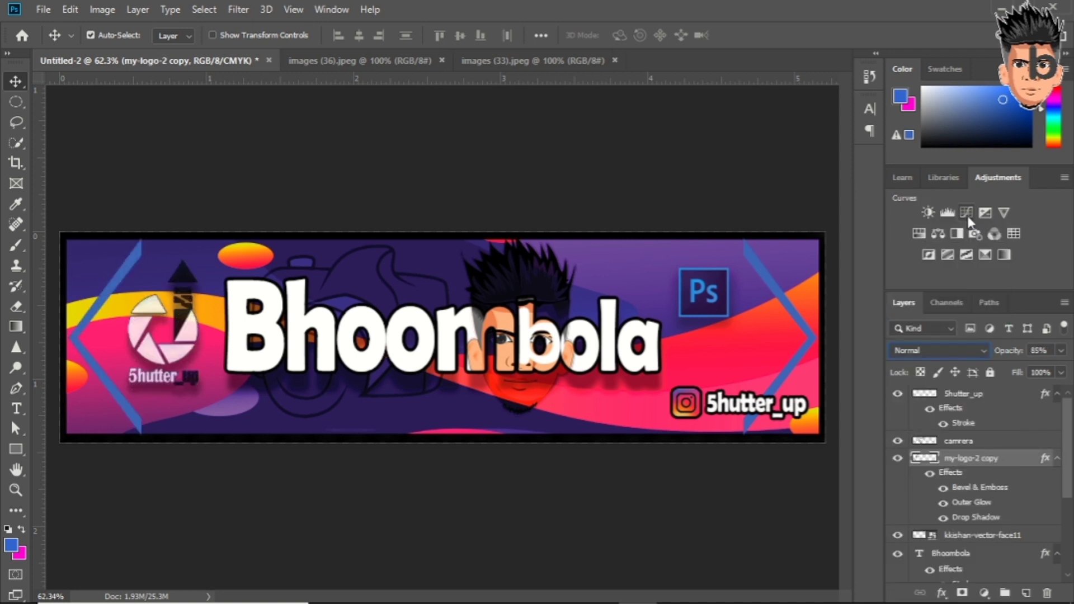